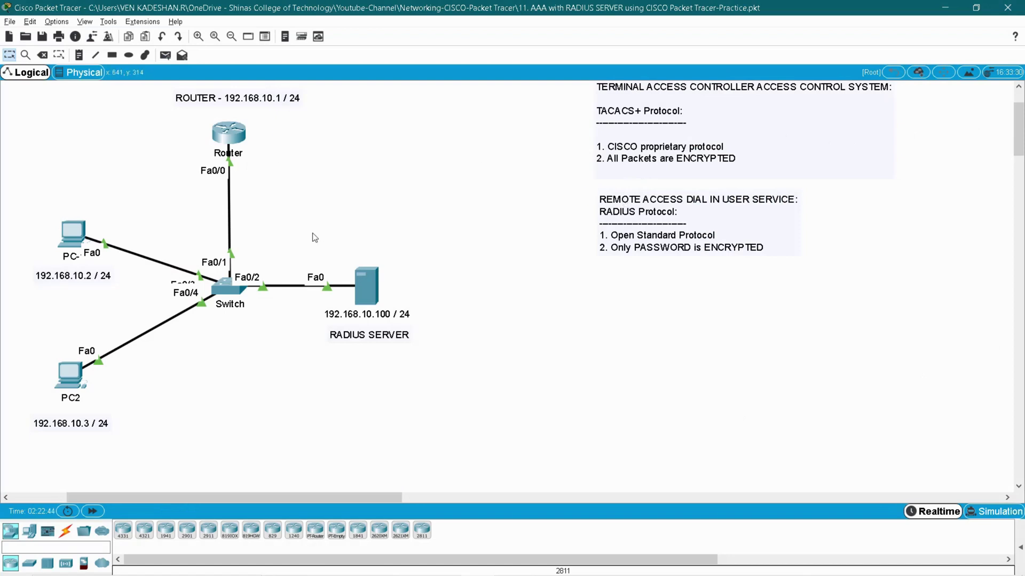
Box-select the RADIUS server, Router, PCs, Switch and protocol notes to survey the topology
left_click_drag(312, 233, 449, 366)
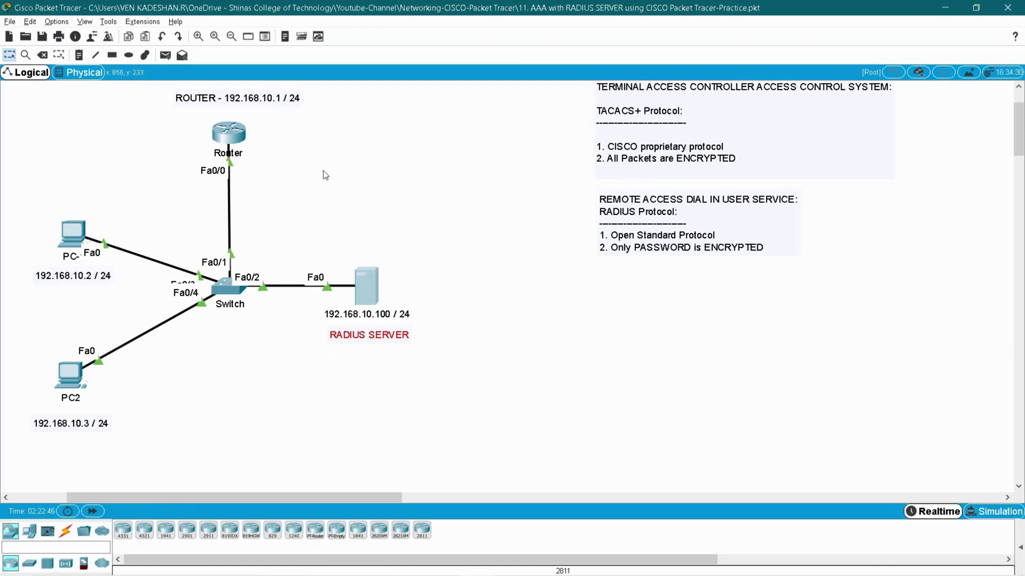
left_click_drag(317, 163, 149, 120)
left_click_drag(8, 198, 143, 291)
left_click_drag(146, 422, 154, 475)
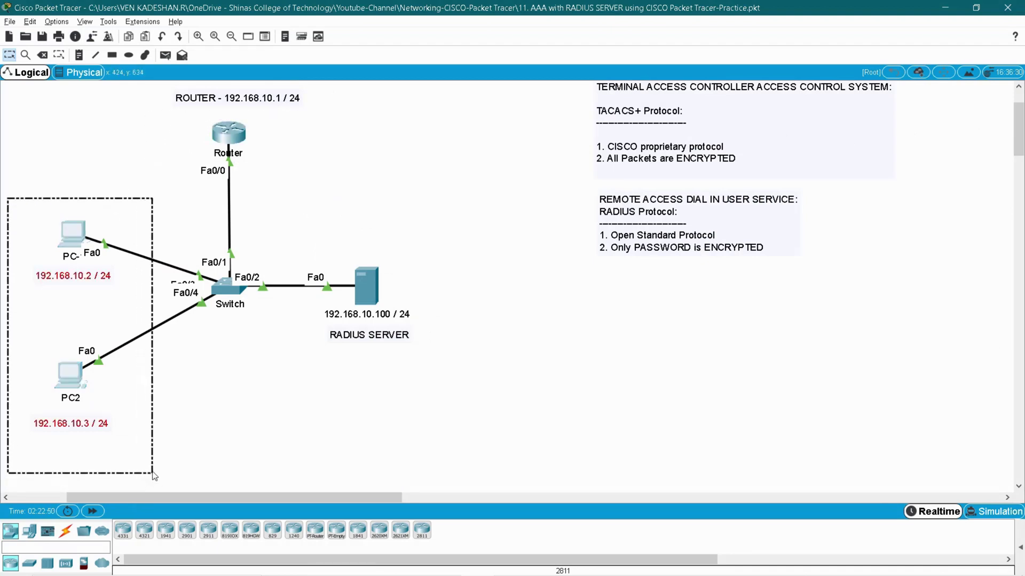
left_click_drag(472, 418, 26, 85)
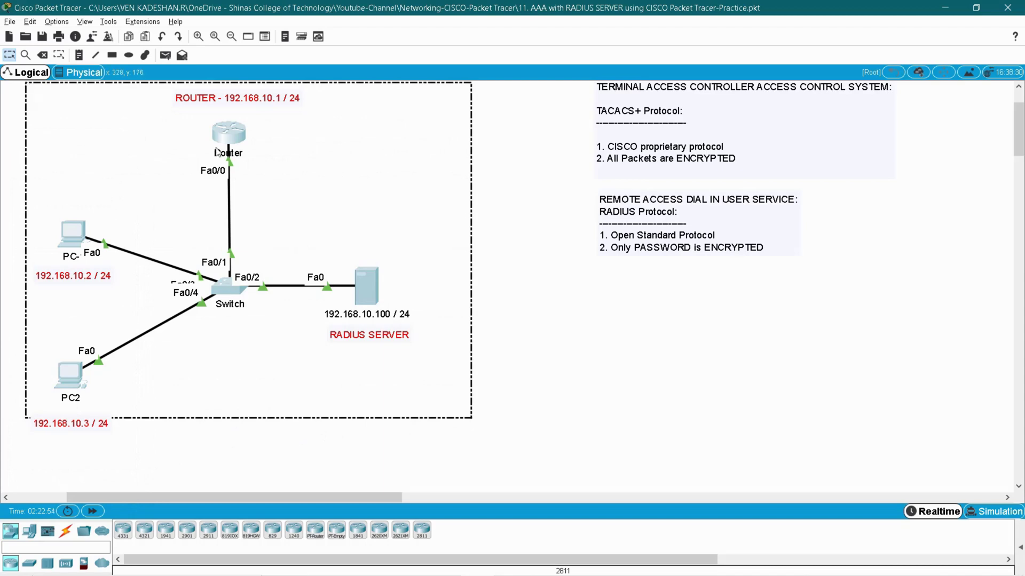
left_click(544, 125)
left_click_drag(916, 315, 531, 85)
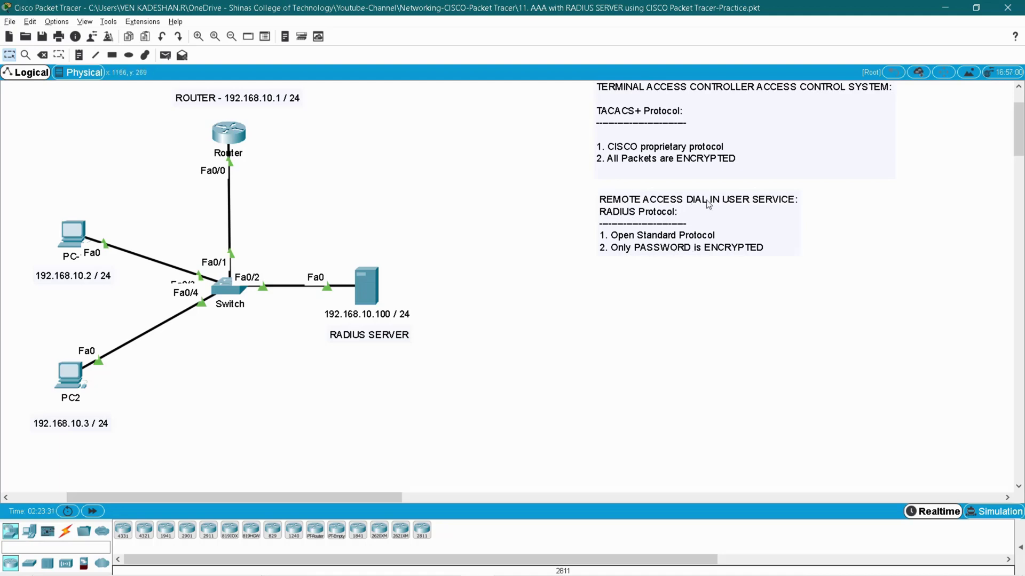
Re-select the RADIUS server and the Router on the diagram to point them out
left_click_drag(313, 230, 437, 367)
left_click(475, 355)
left_click_drag(322, 187, 140, 116)
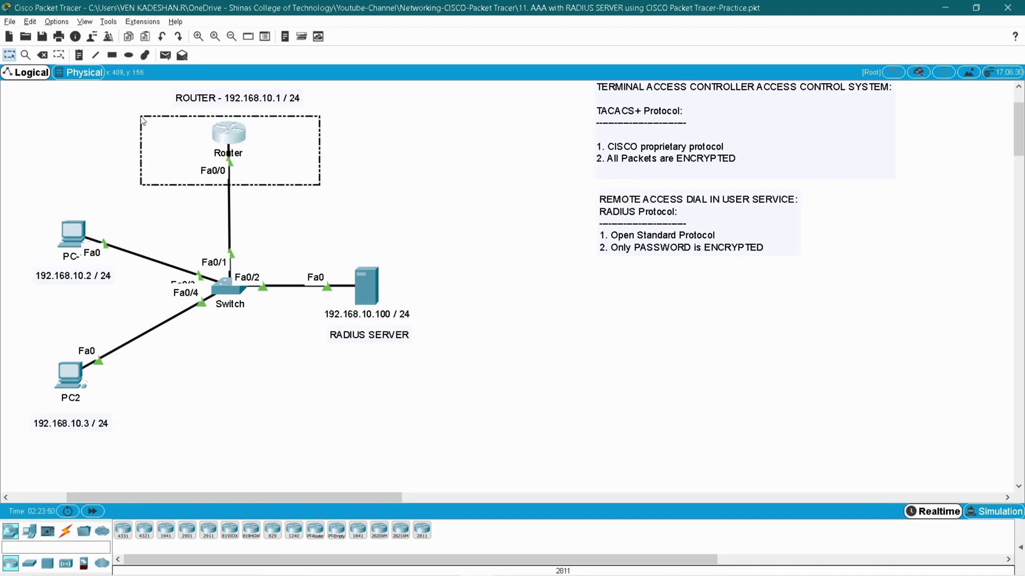
left_click(359, 195)
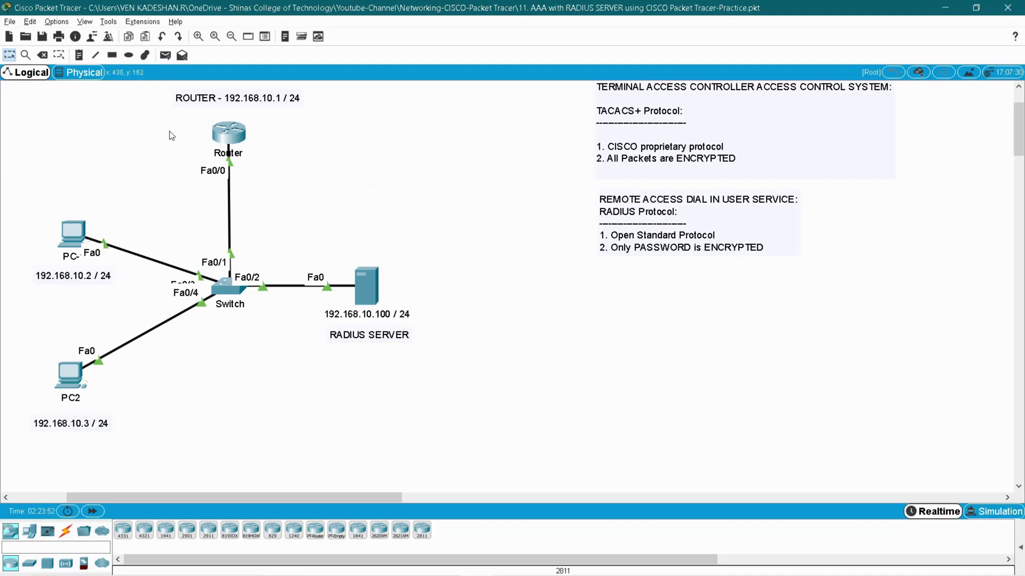
mouse_move(262, 164)
left_mouse_down()
mouse_move(152, 119)
mouse_move(170, 118)
left_mouse_up()
left_click_drag(295, 226, 445, 364)
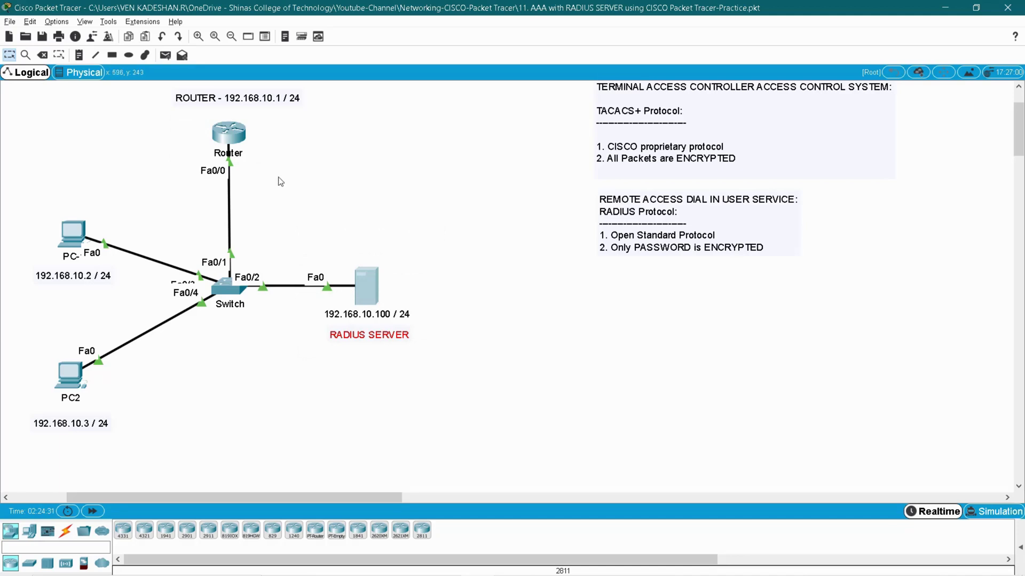
left_click_drag(278, 162, 179, 116)
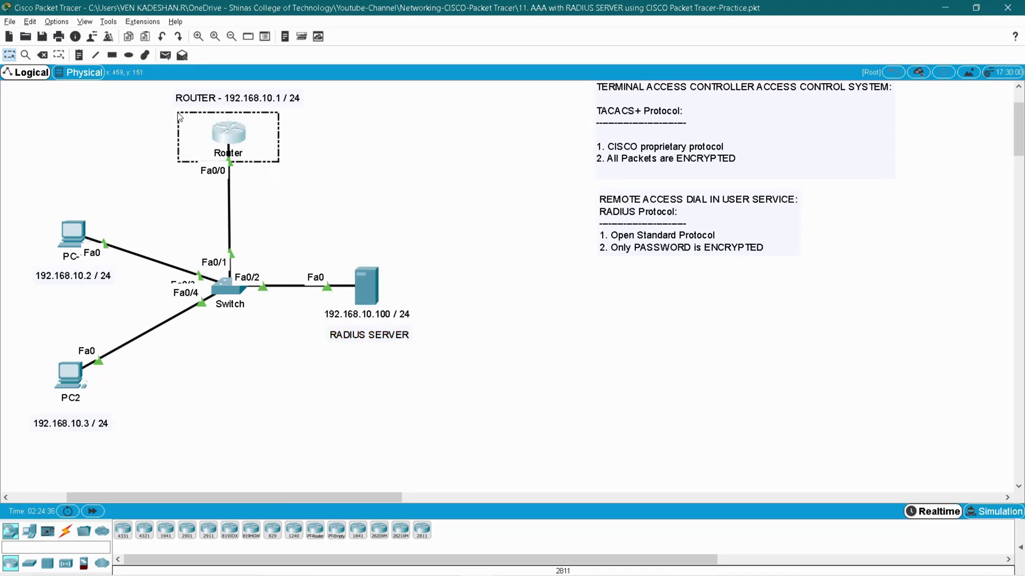
left_click_drag(179, 116, 179, 116)
left_click(55, 379)
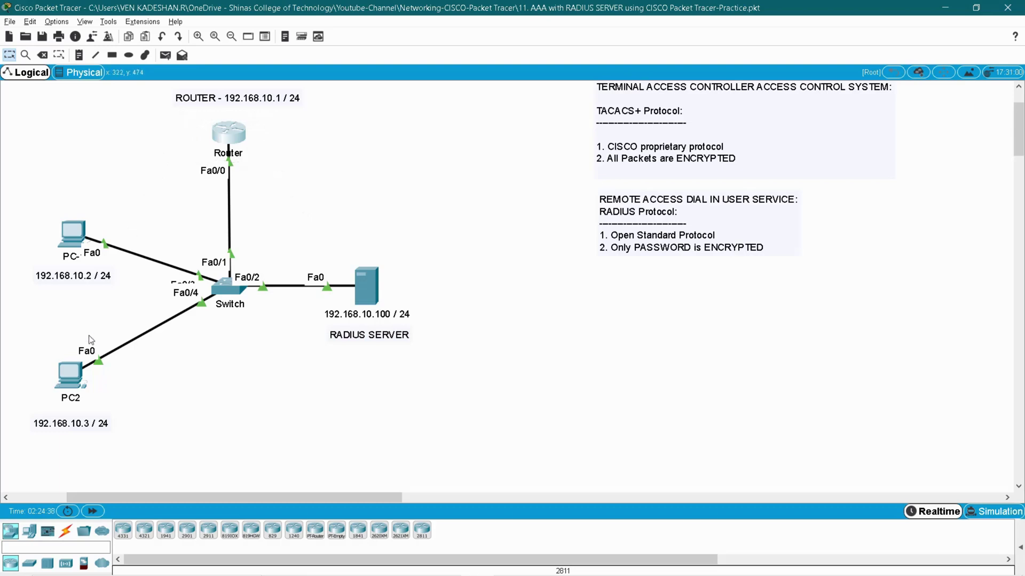
mouse_move(223, 145)
left_click_drag(303, 190, 440, 362)
Open the Router CLI and enter privileged mode, then global configuration mode
left_click(245, 128)
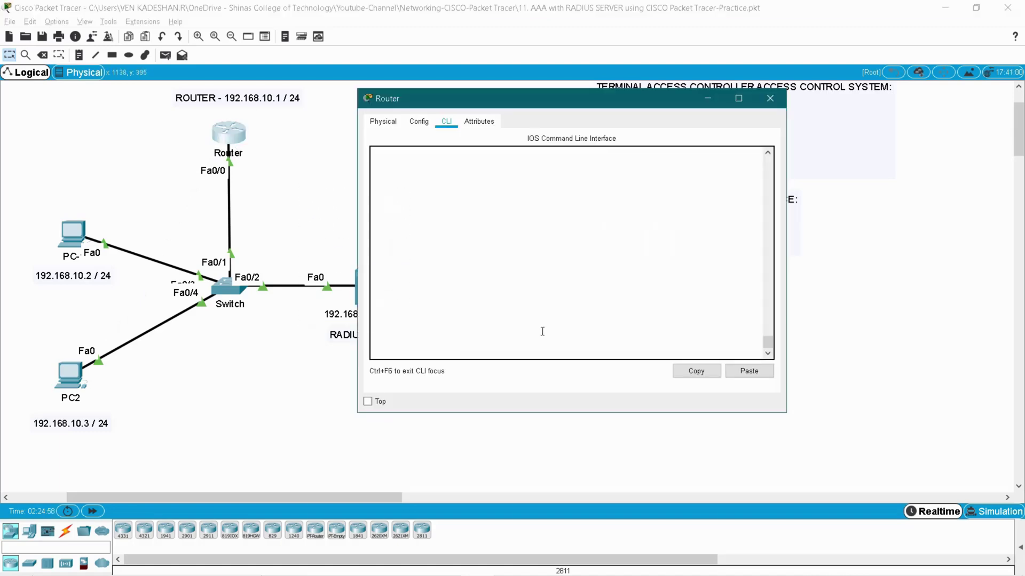
type("en")
key("Tab")
key("Return")
type("conf t")
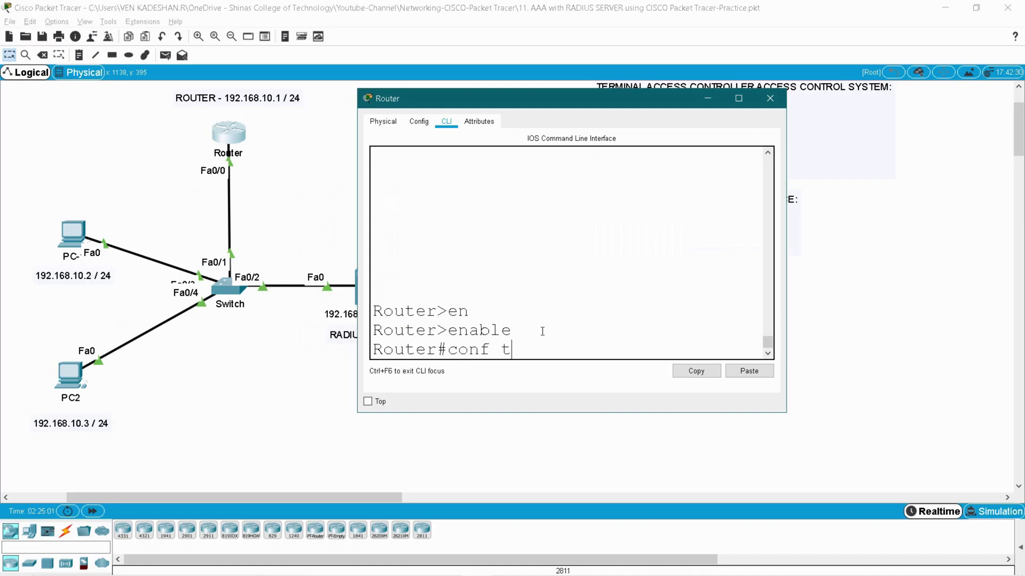
key("Return")
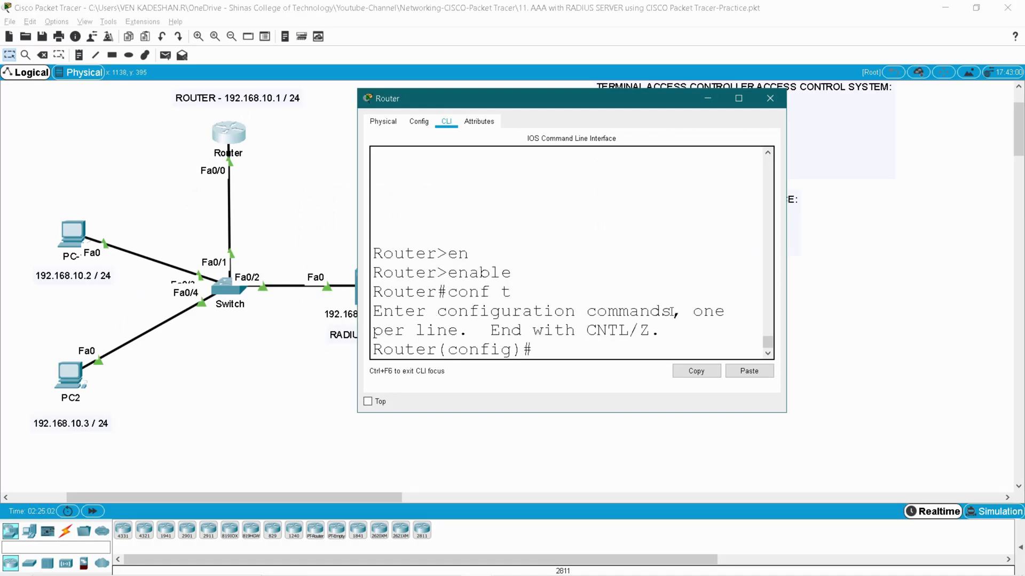
Enable AAA on the router with 'aaa new-model'
left_click_drag(788, 273, 878, 273)
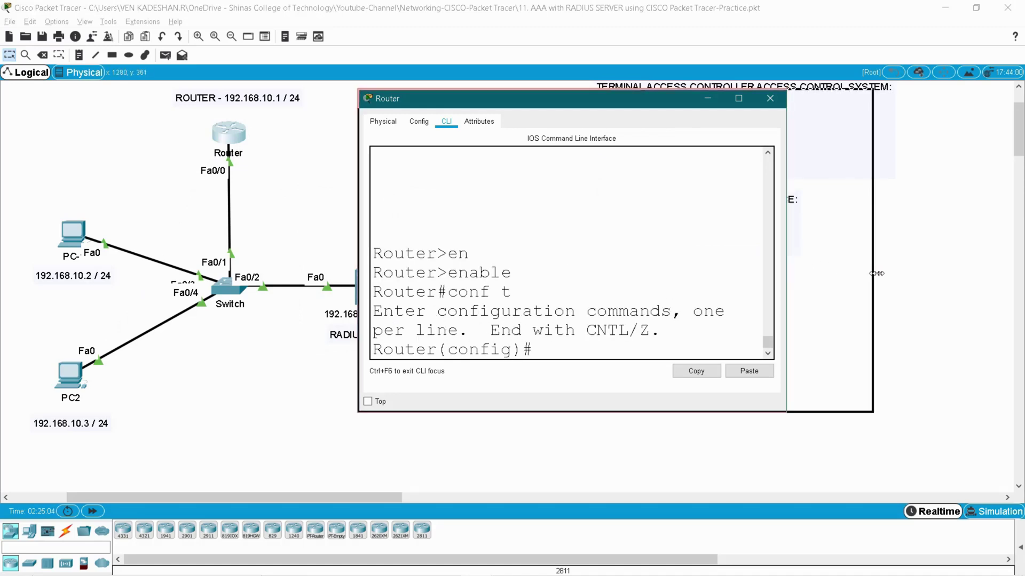
type("aaa")
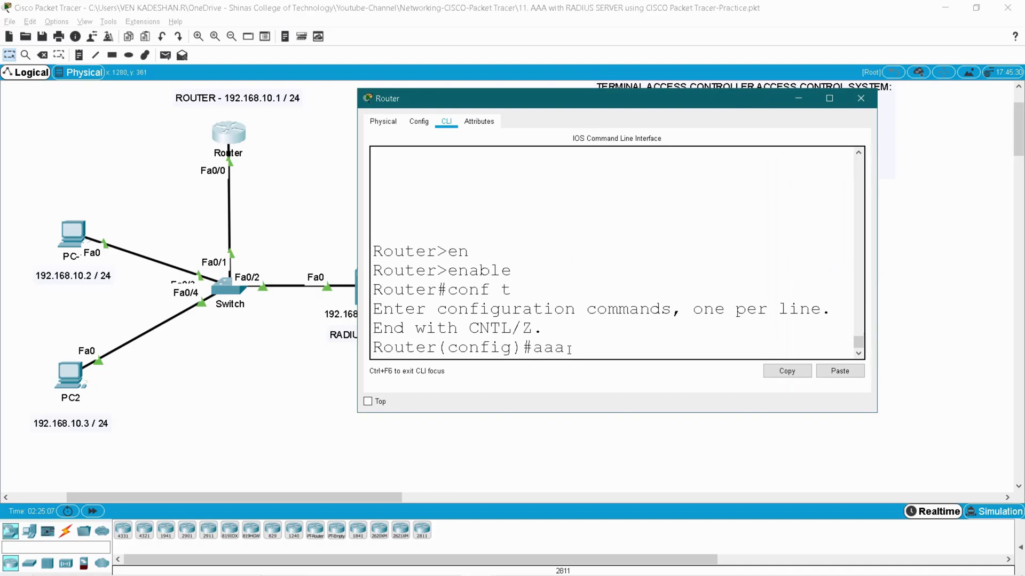
key("Tab")
type("new")
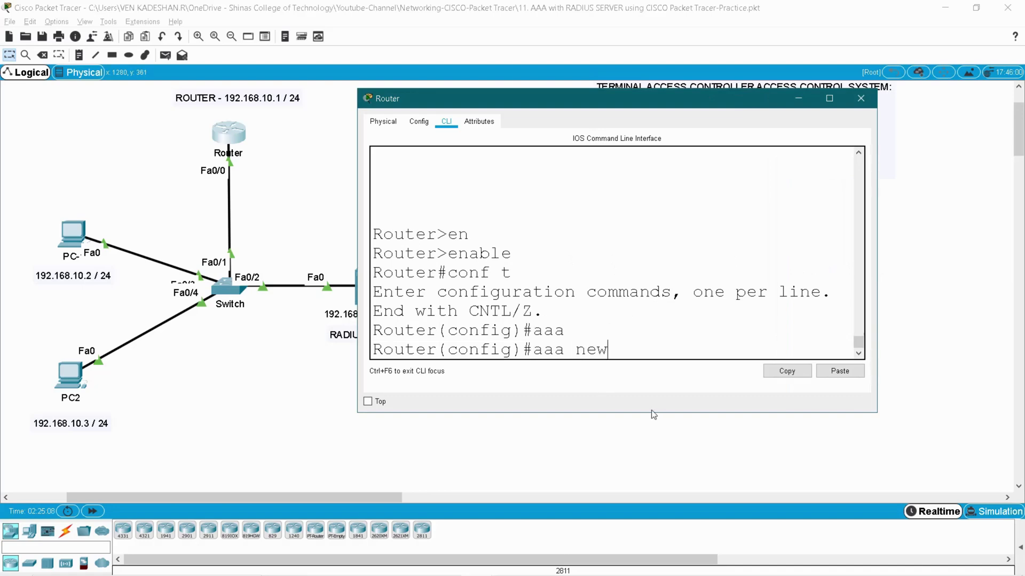
key("Tab")
key("Return")
Begin the 'aaa authentication login' command using Tab completion
double_click(601, 331)
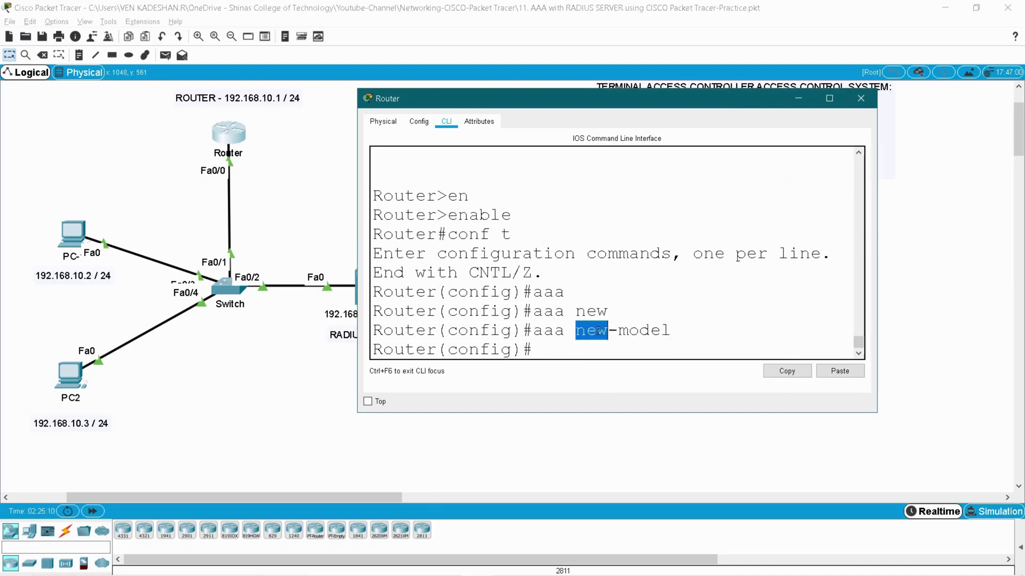
double_click(548, 331)
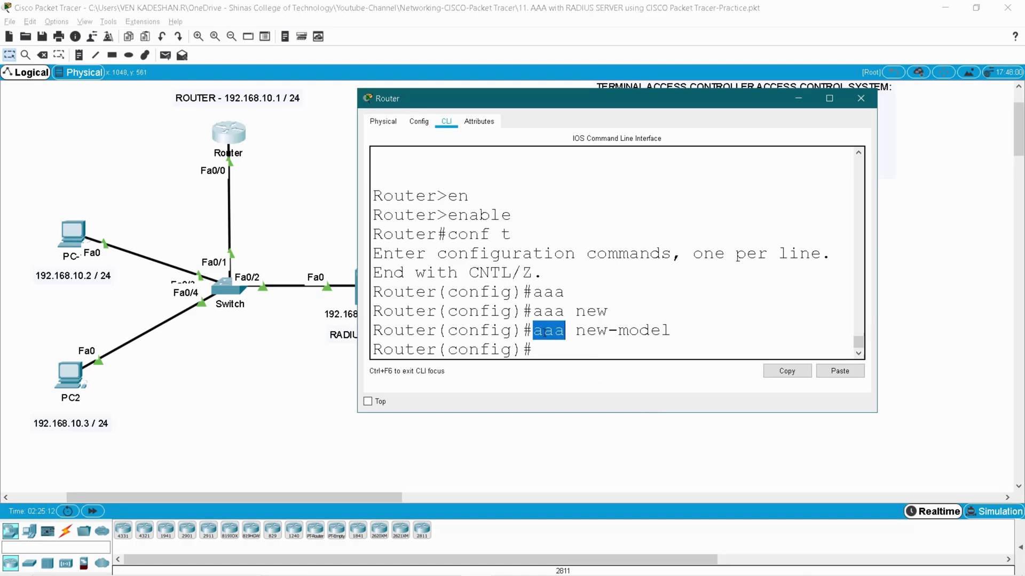
left_click(561, 353)
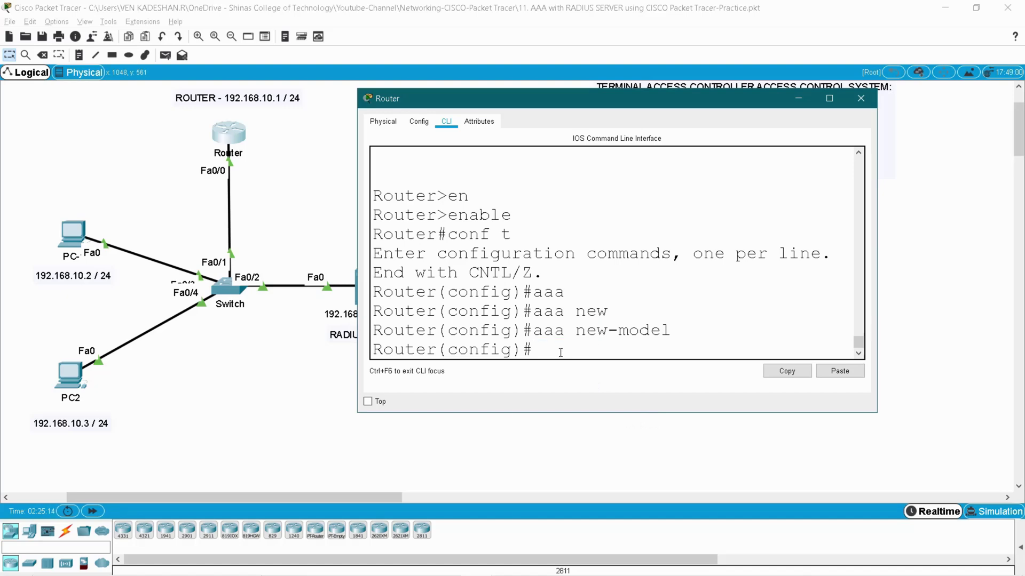
type("aa")
key("Tab")
type("authen")
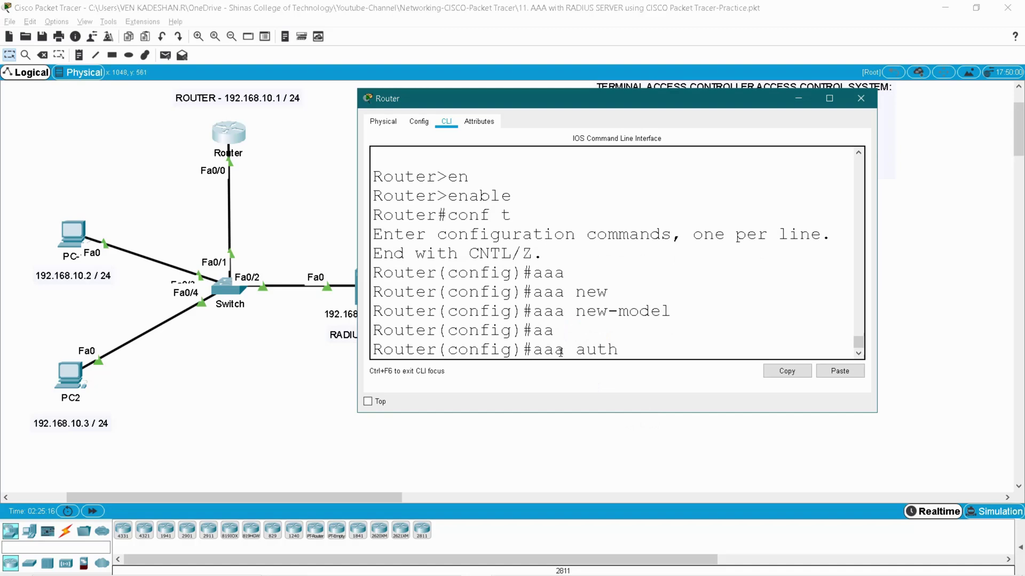
key("Tab")
type("log")
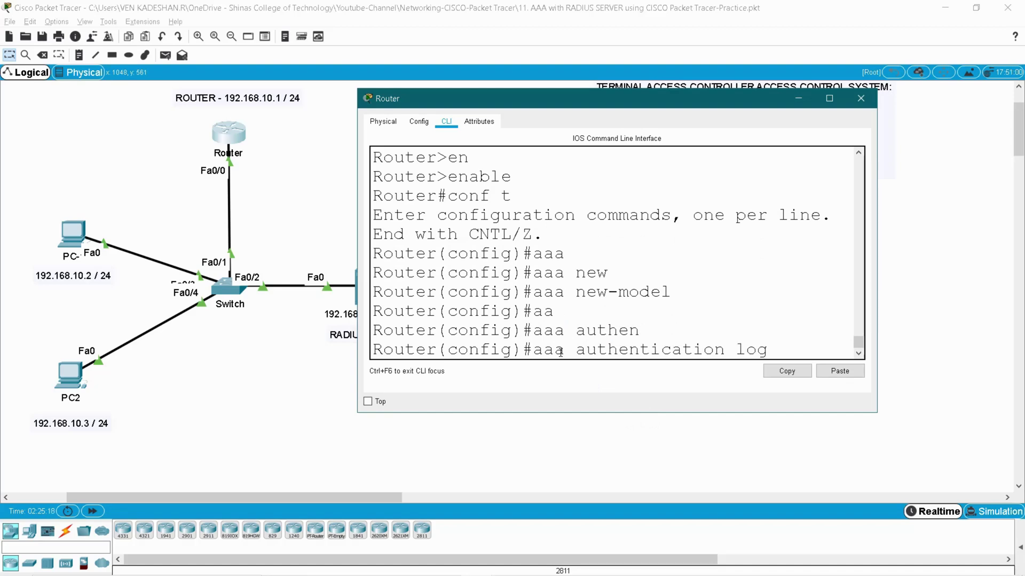
key("Tab")
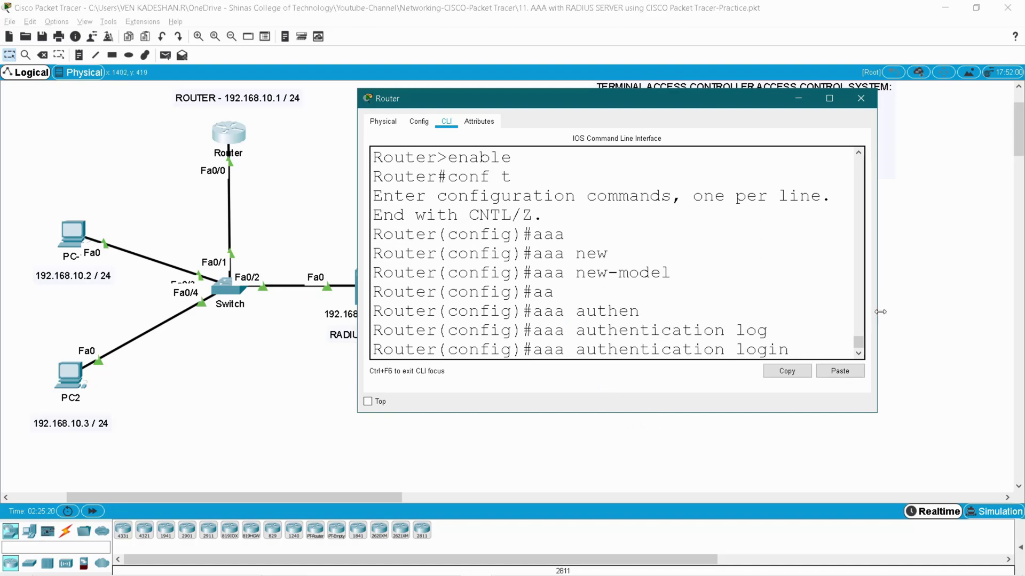
Enlarge the CLI window and list the login list options with '?'
left_click_drag(876, 312, 982, 312)
left_click_drag(629, 105, 530, 96)
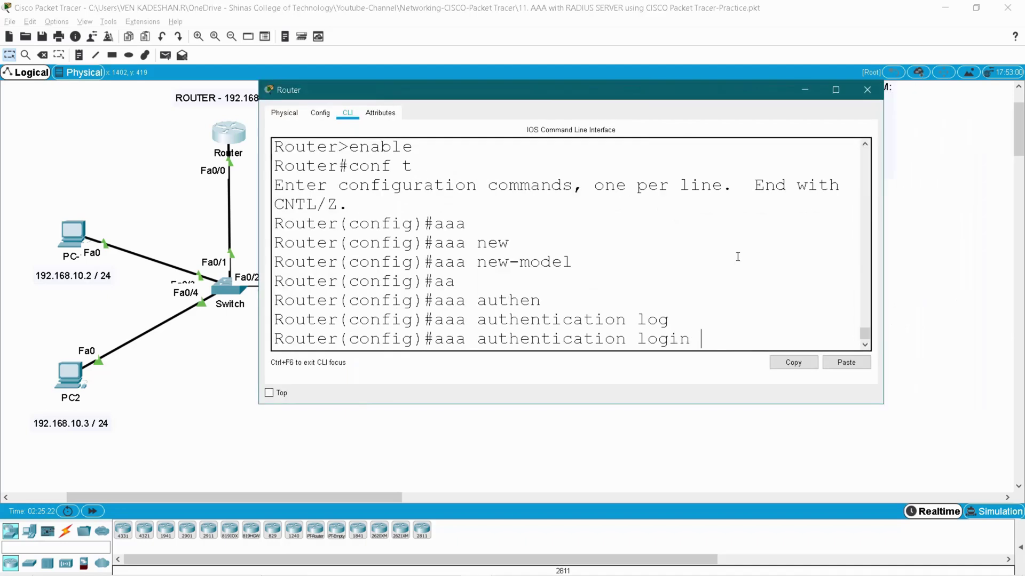
left_click_drag(884, 295, 968, 297)
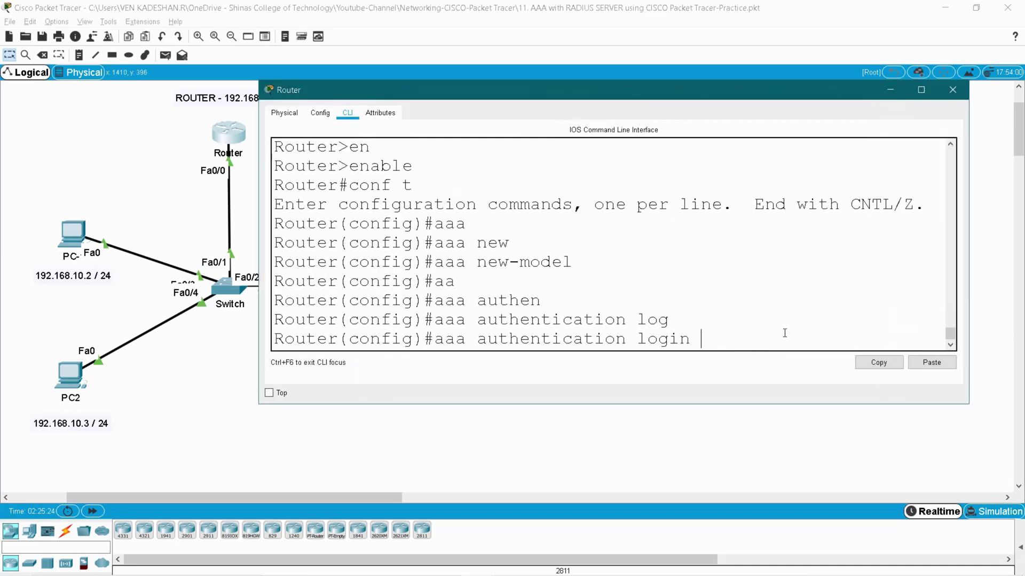
type("?")
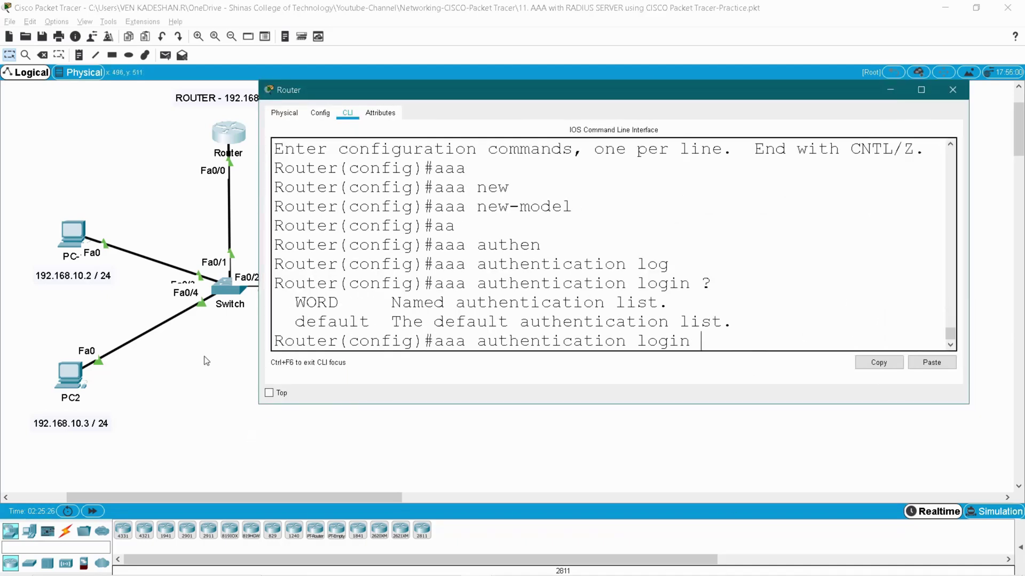
double_click(314, 303)
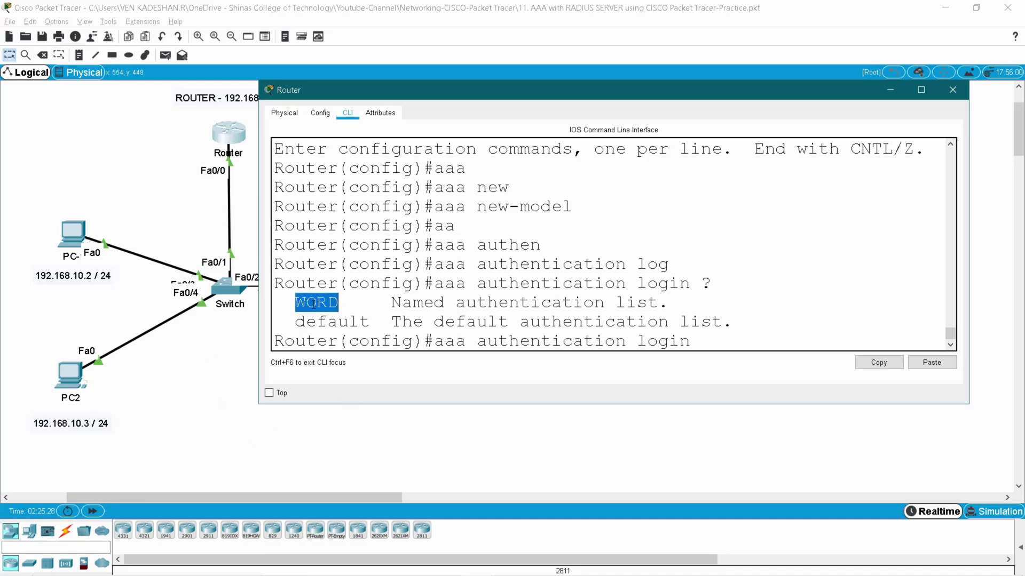
double_click(321, 320)
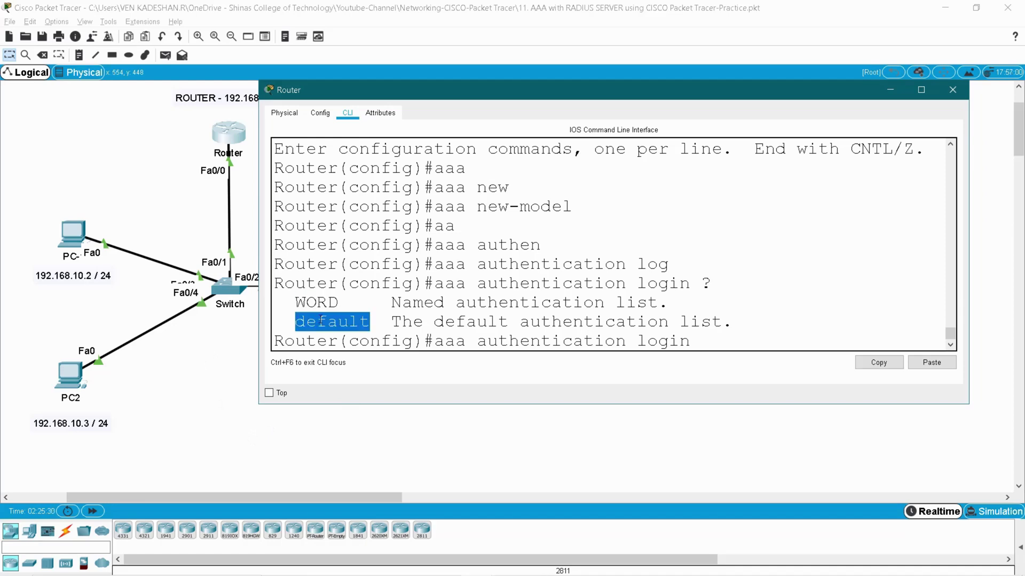
left_click(723, 339)
Finish the command with 'default group Radius local' and submit it
type("def")
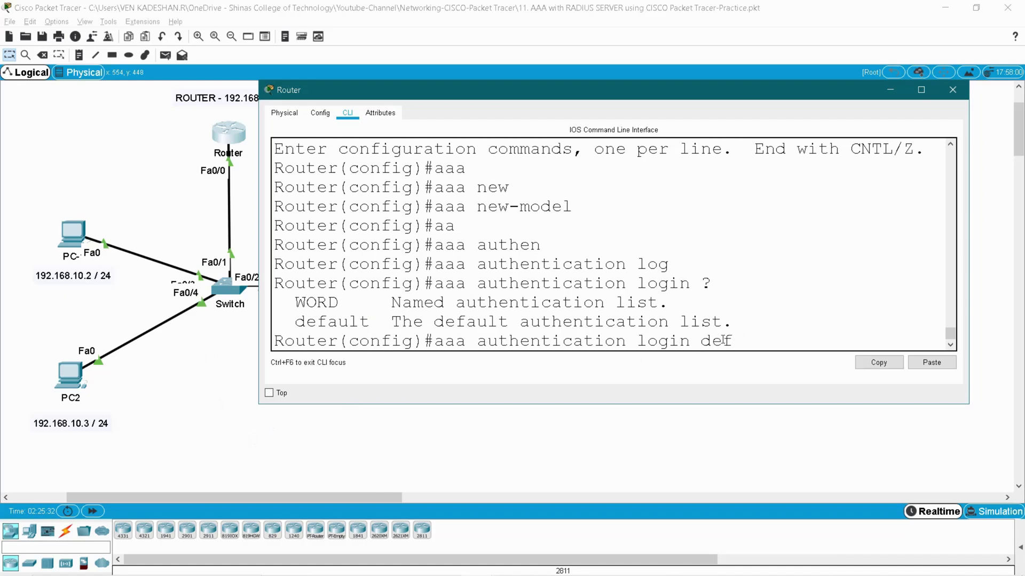
key("Tab")
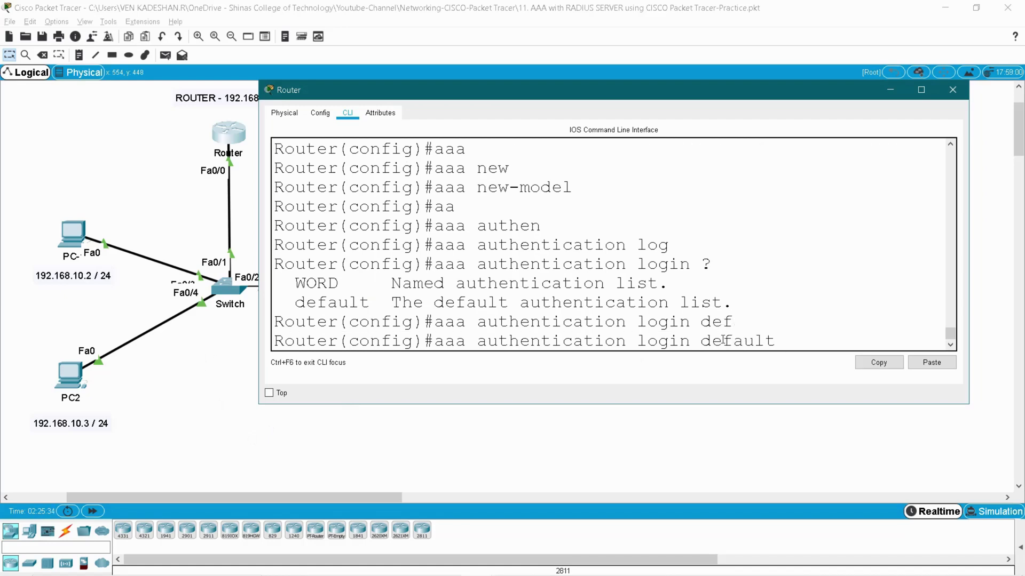
type("gro")
key("Tab")
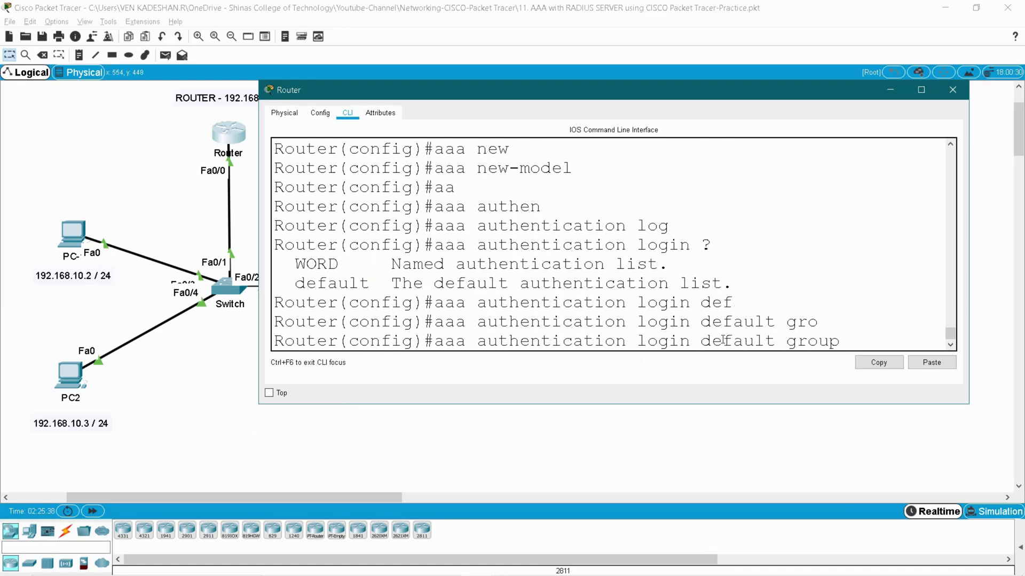
type("Ra")
key("Tab")
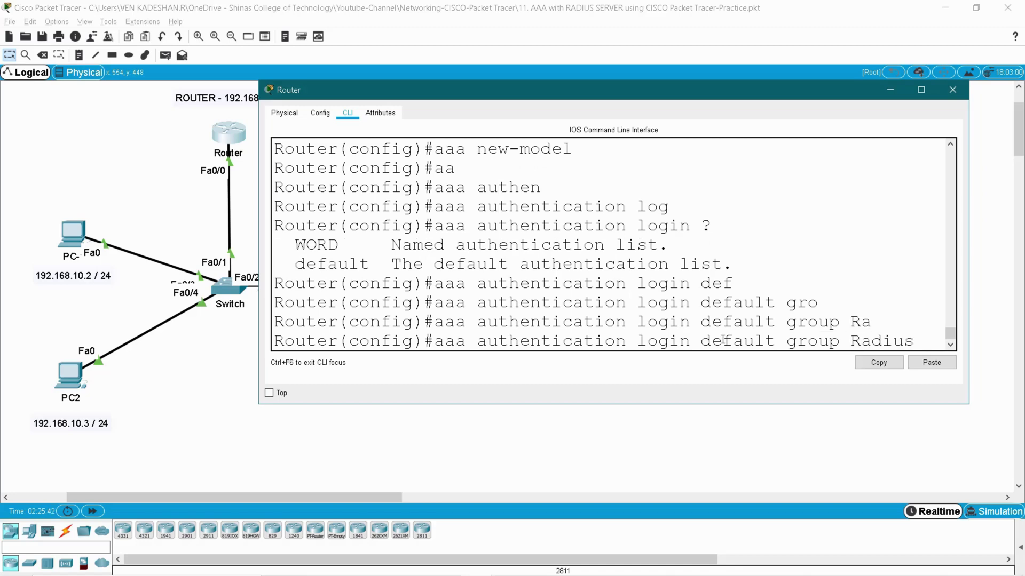
type("loca")
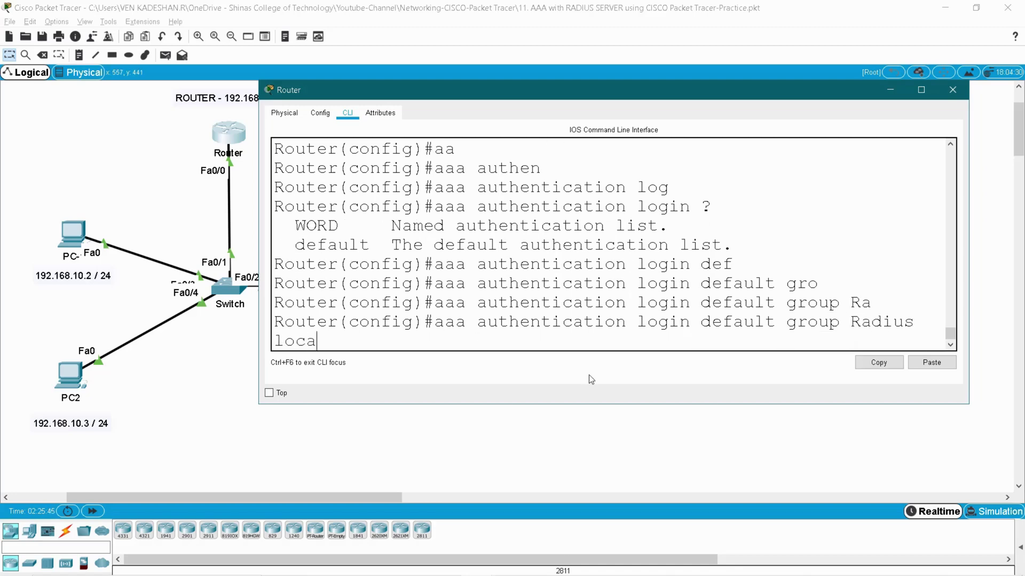
type("l")
double_click(302, 341)
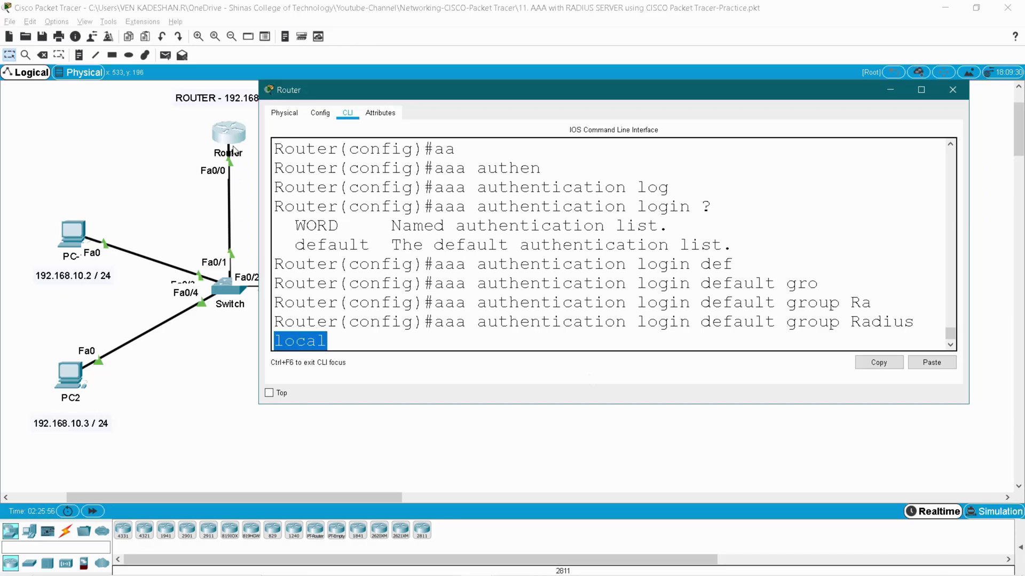
double_click(903, 322)
left_click(504, 342)
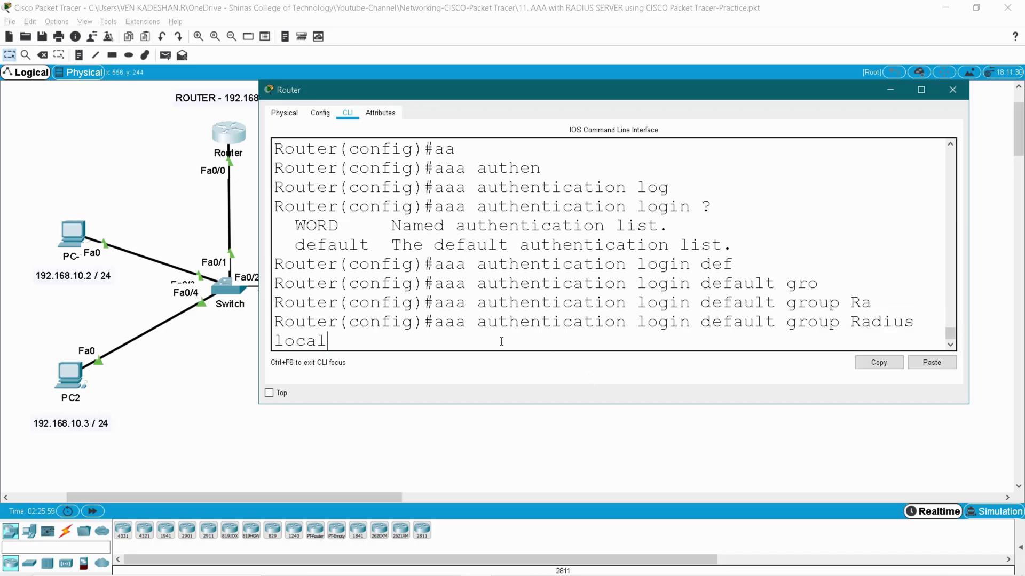
key("Return")
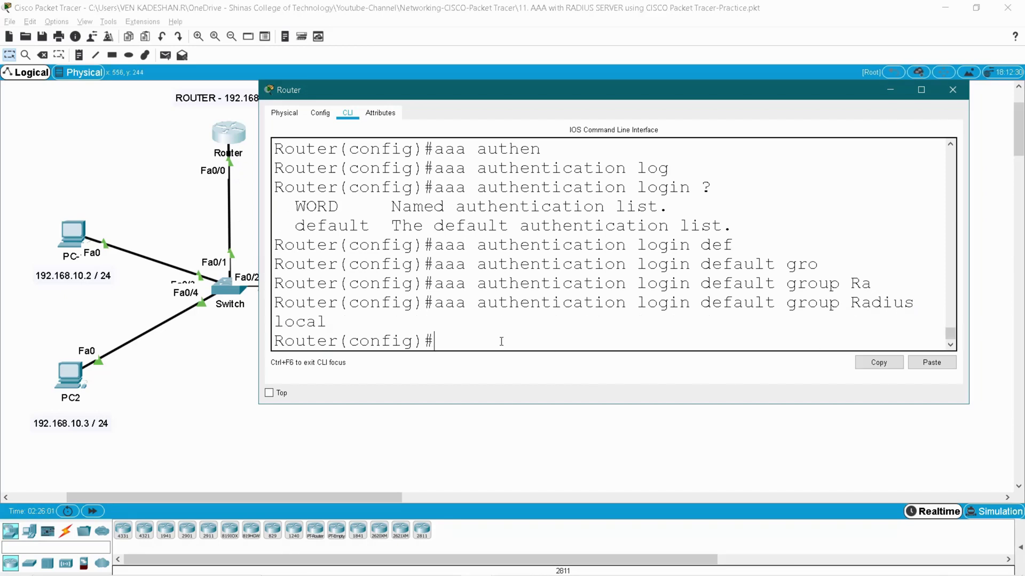
Set 'radius-server host 192.168.10.100' after checking the server's address on the diagram
type("ra")
key("Tab")
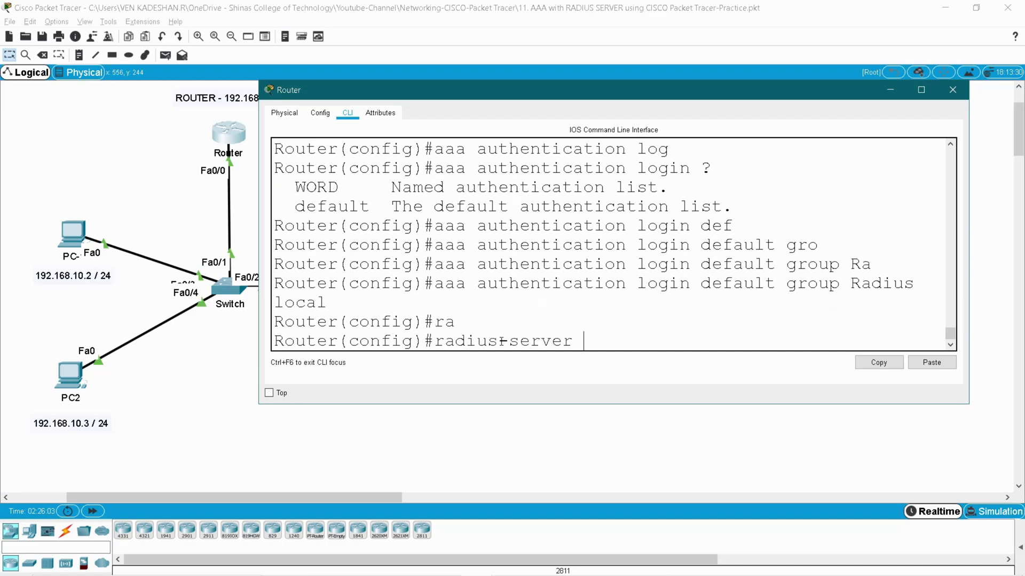
type("host")
key("Tab")
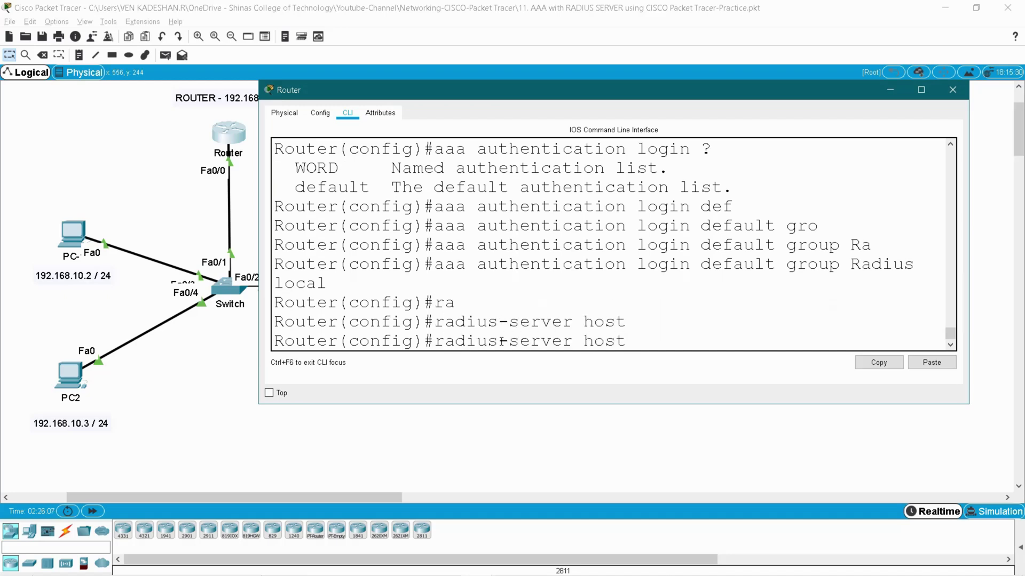
left_click(210, 220)
left_click_drag(437, 354, 323, 315)
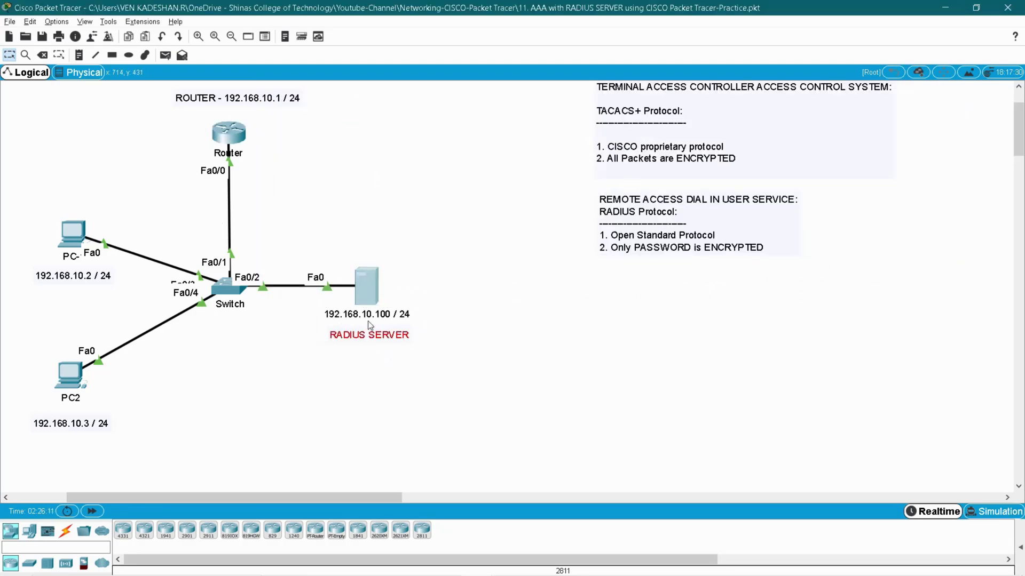
key("alt+Tab")
type("19")
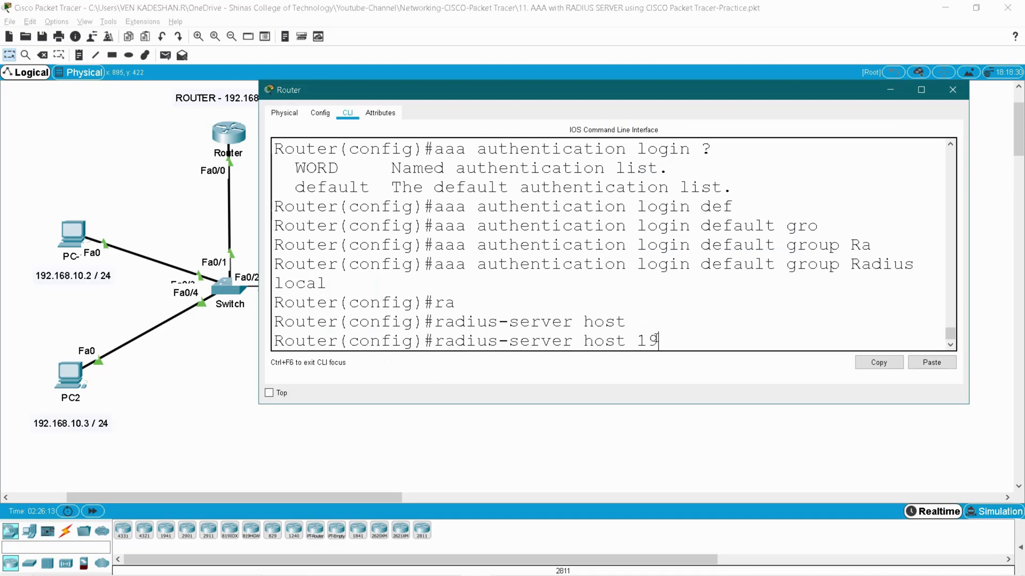
type("2.168.10.100")
key("Return")
Type 'radius-server key' with the shared secret and mark the RADIUS server on the diagram
type("radi")
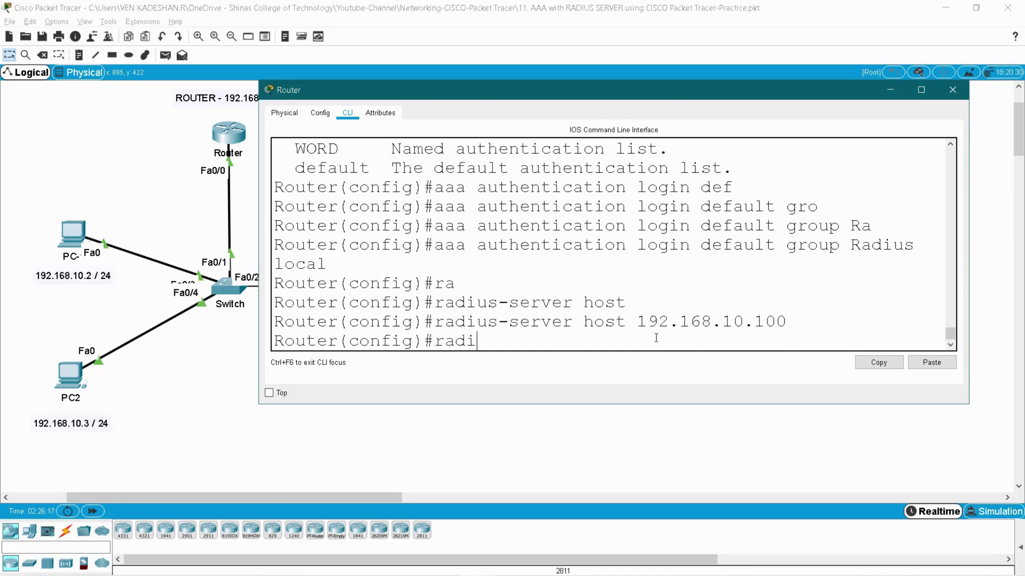
type("u")
key("Tab")
type("key")
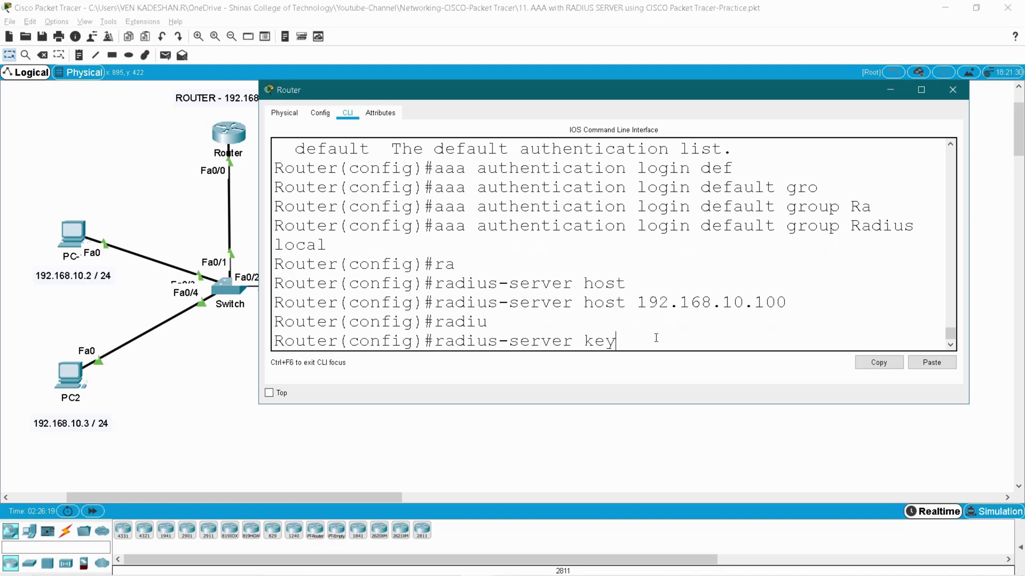
key("Tab")
double_click(306, 342)
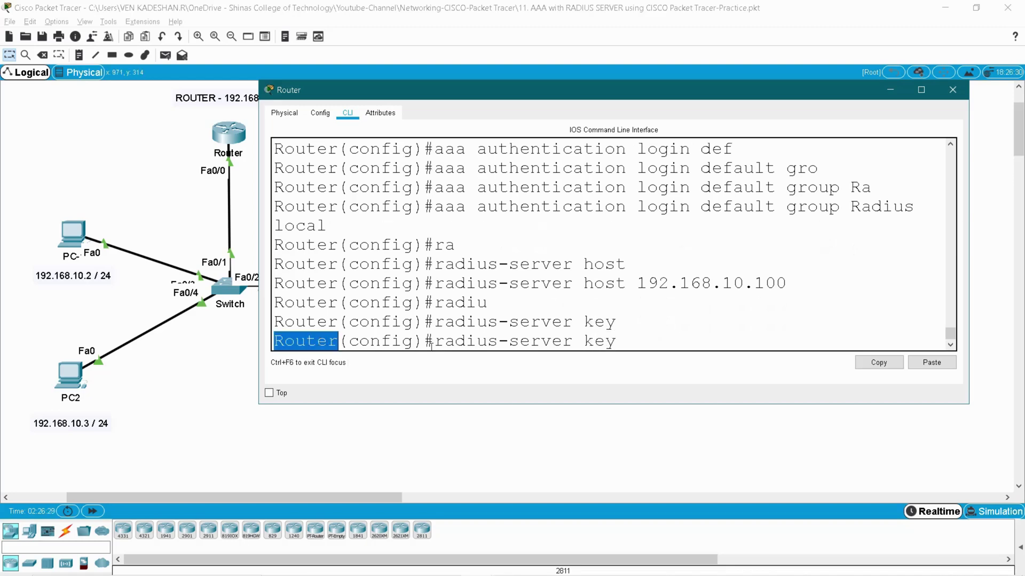
type("server")
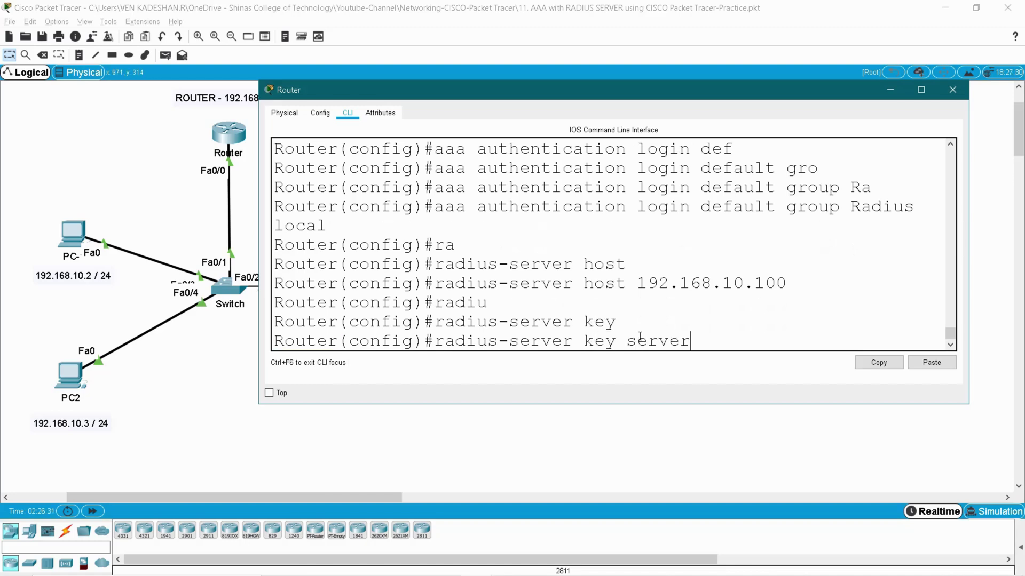
type("123")
double_click(642, 343)
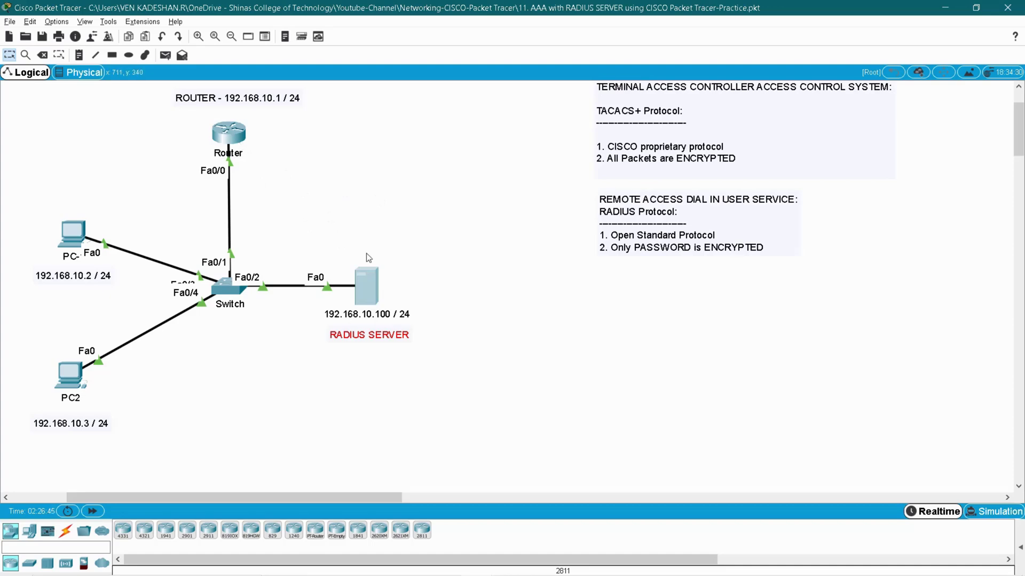
left_click(221, 158)
left_click_drag(317, 247, 452, 363)
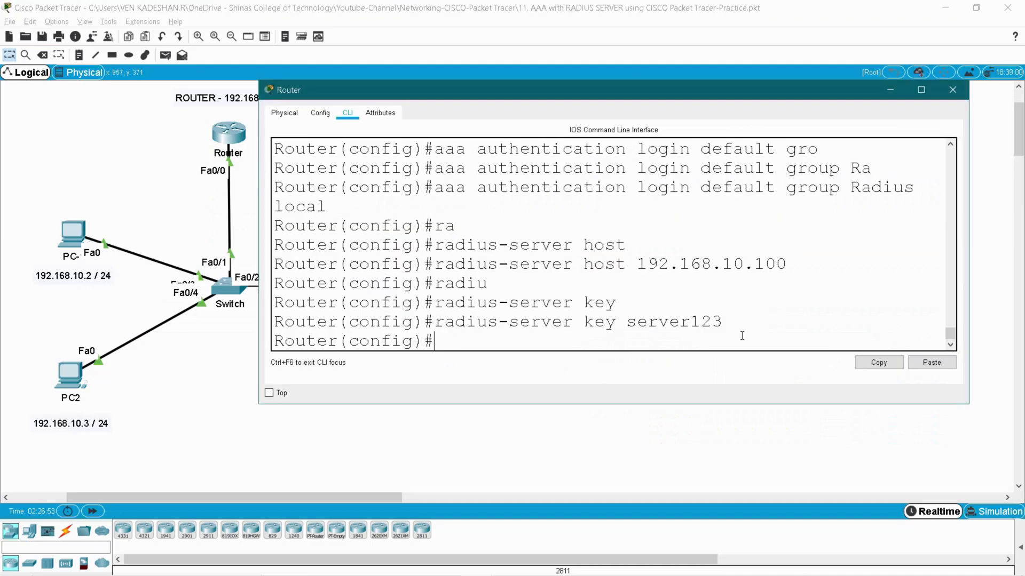
Enter 'line console 0' configuration and issue the login command
type("line consol")
key("Tab")
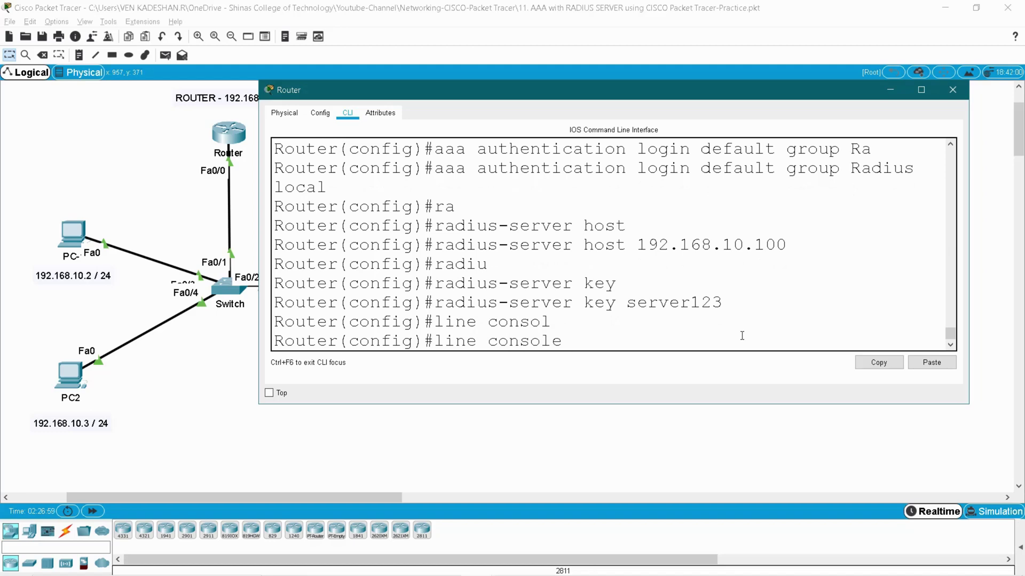
type("0")
key("Return")
type("lo")
key("BackSpace")
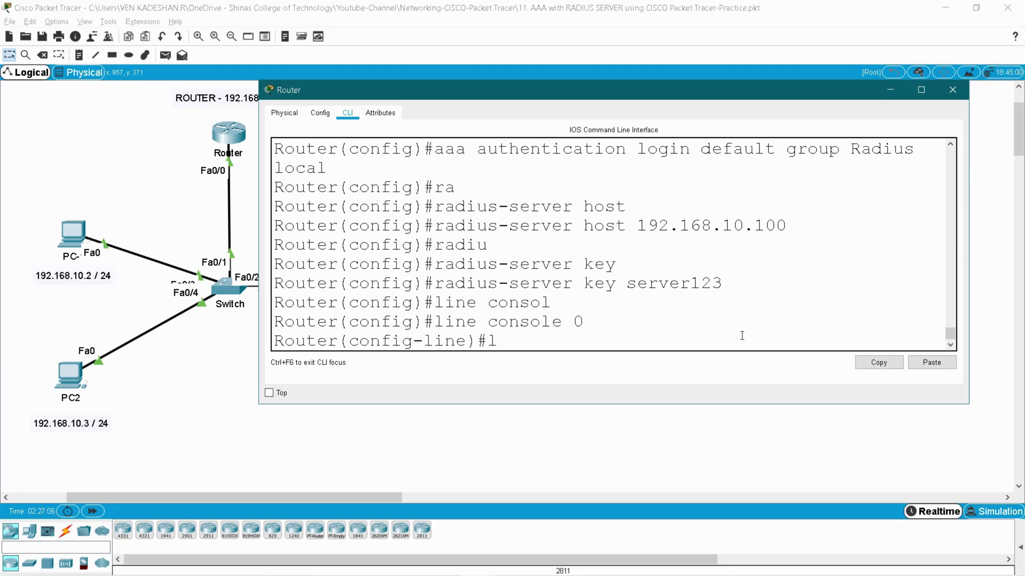
type("ogin")
key("Return")
Apply 'login authentication default' to the console, exit, and start a username command
key("Up")
type("authen")
key("Tab")
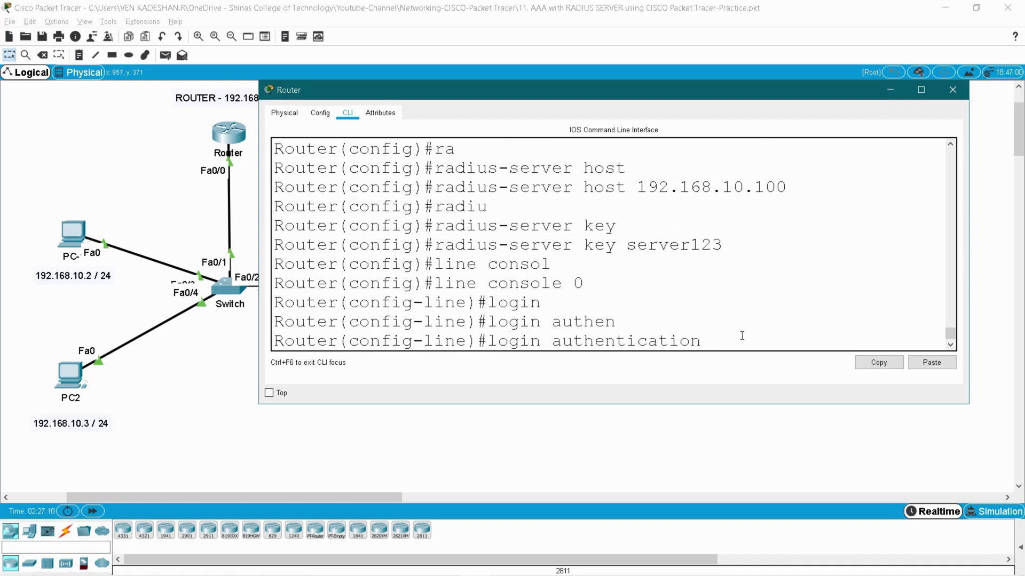
type("def")
key("Tab")
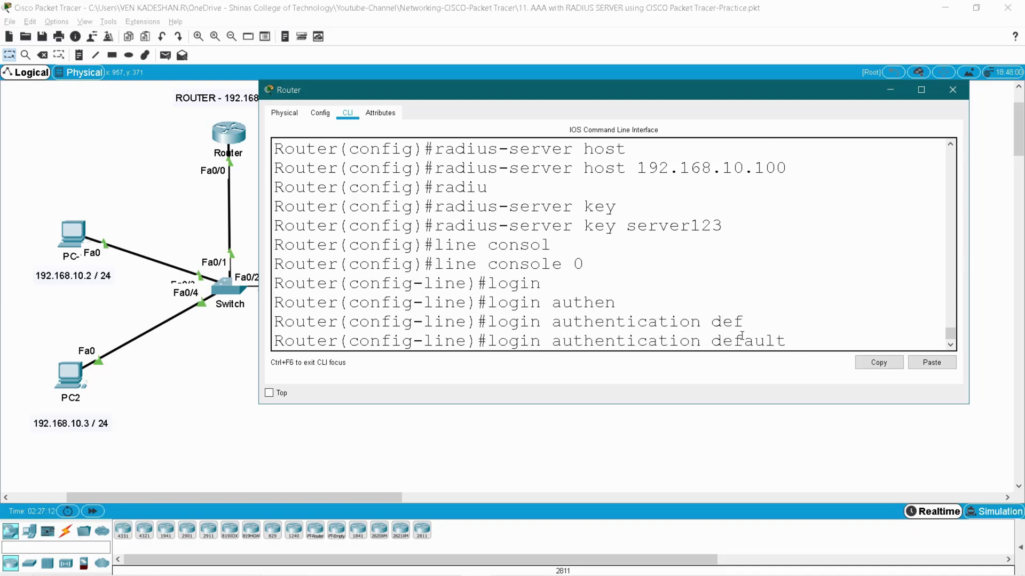
key("Return")
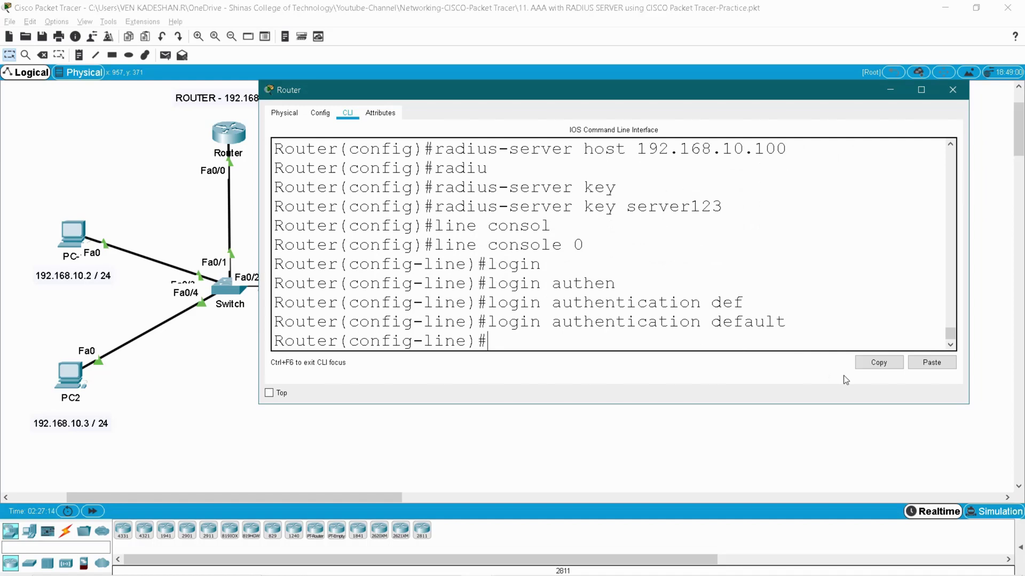
type("exit")
key("Return")
key("Return")
key("Return")
key("Return")
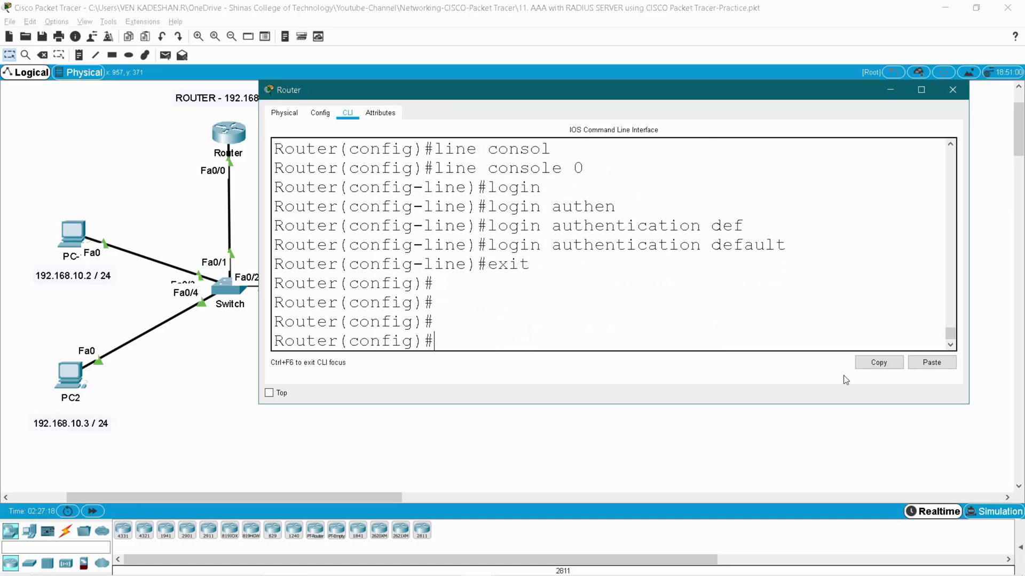
type("usernam")
Create a local username with its password as the fallback account
key("Tab")
type("ve")
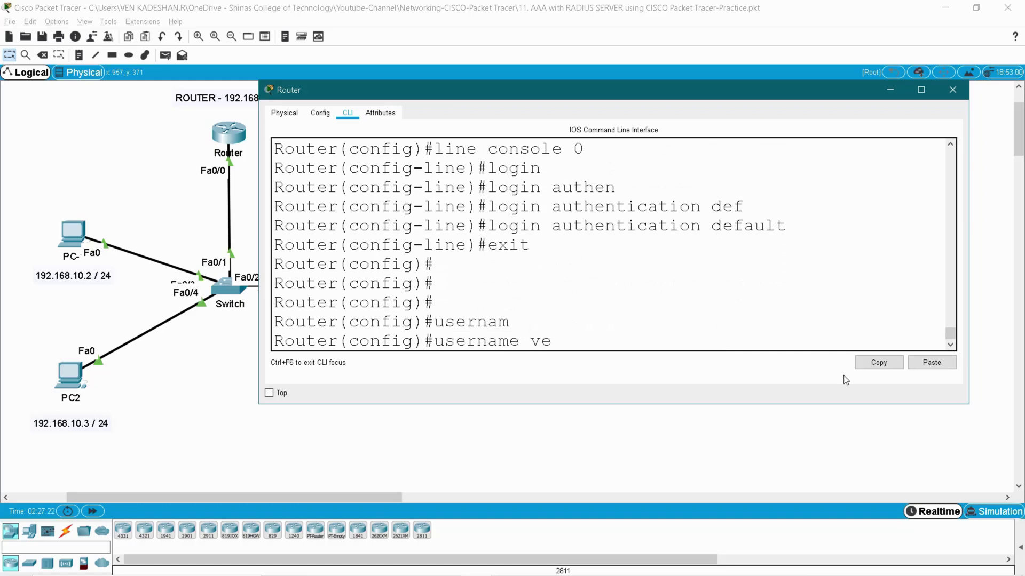
type("nkad")
key("Tab")
type("pass")
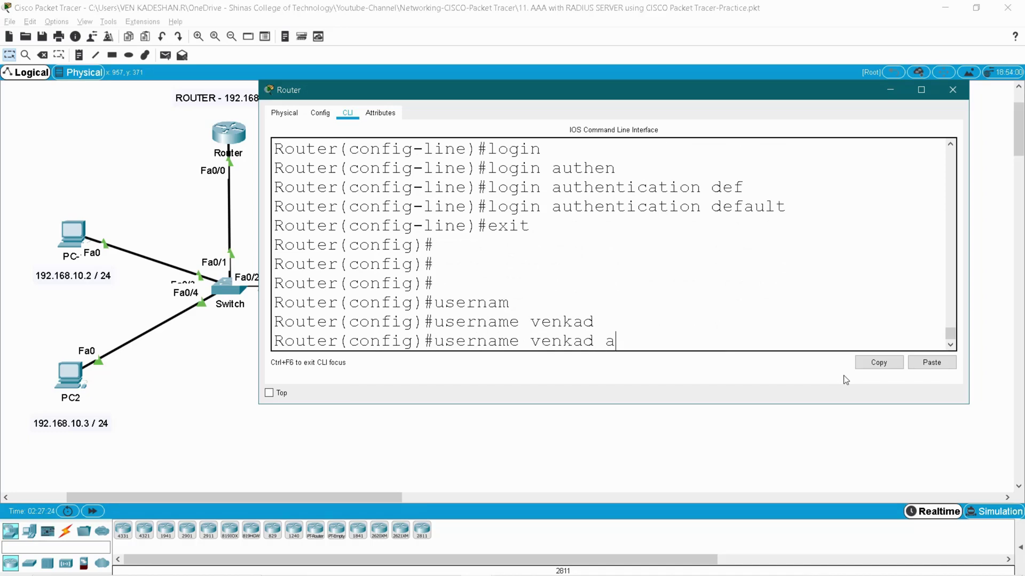
key("Tab")
type("ve")
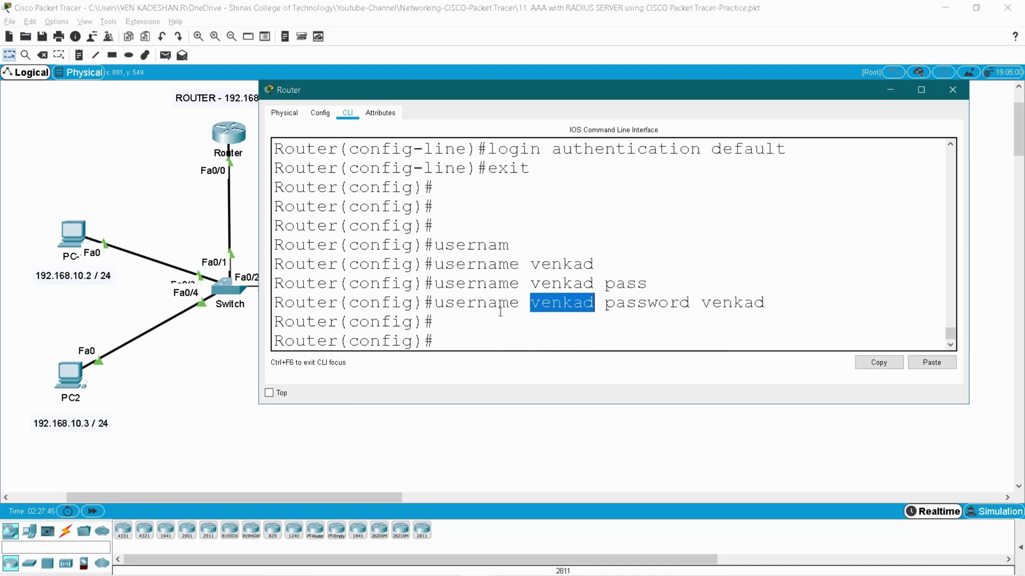
left_click_drag(435, 302, 772, 303)
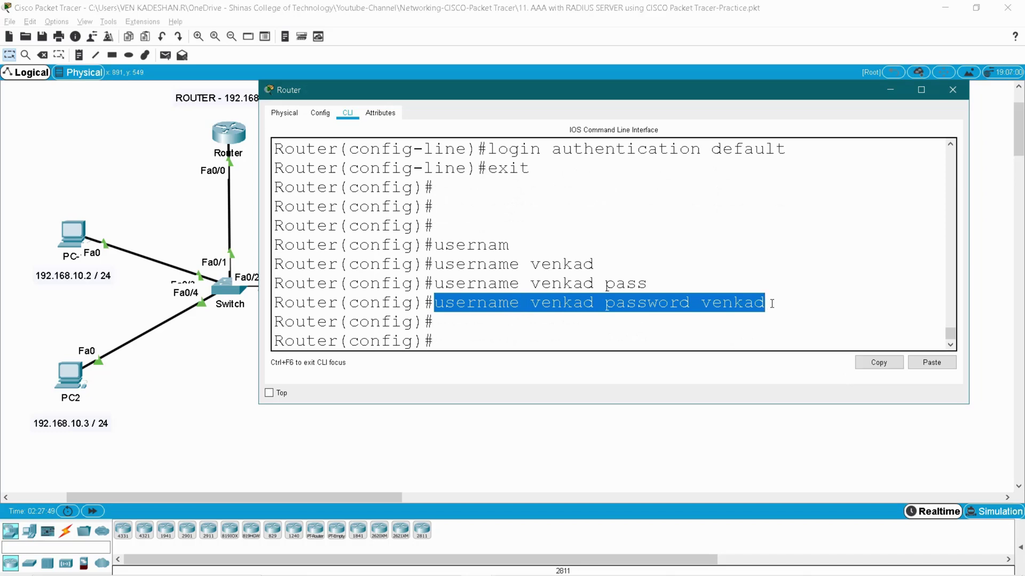
left_click(448, 341)
Return to privileged mode, save the configuration with 'wr', and log out of the console
type("end")
key("Return")
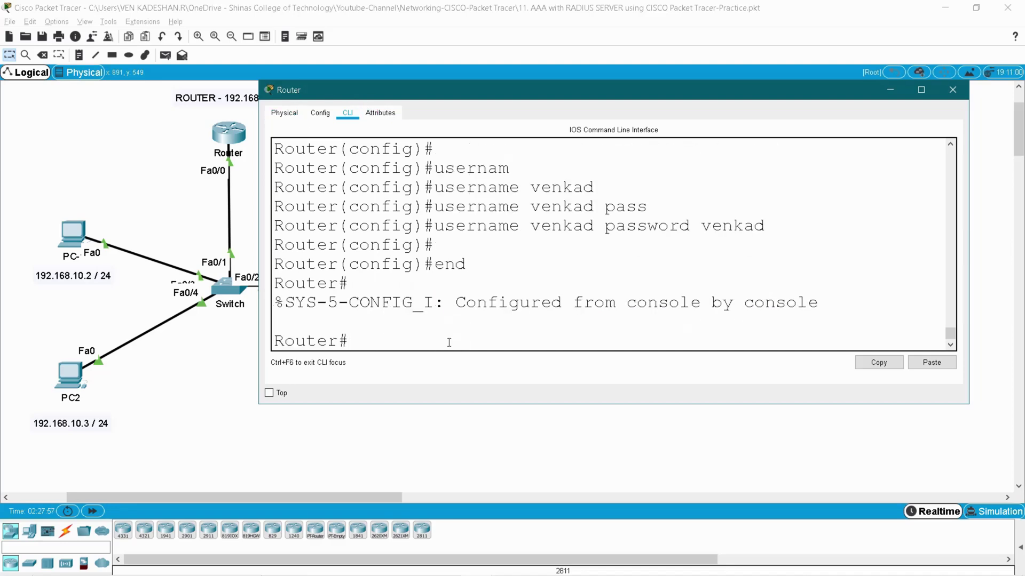
key("Return")
type("wr")
key("Return")
key("Return")
key("Return")
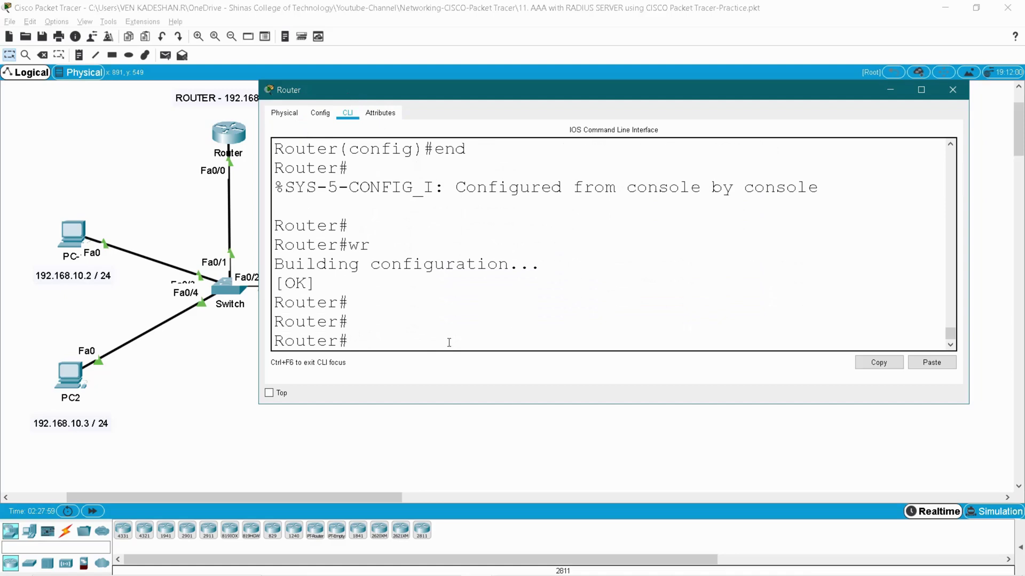
type("exit")
key("Return")
key("Return")
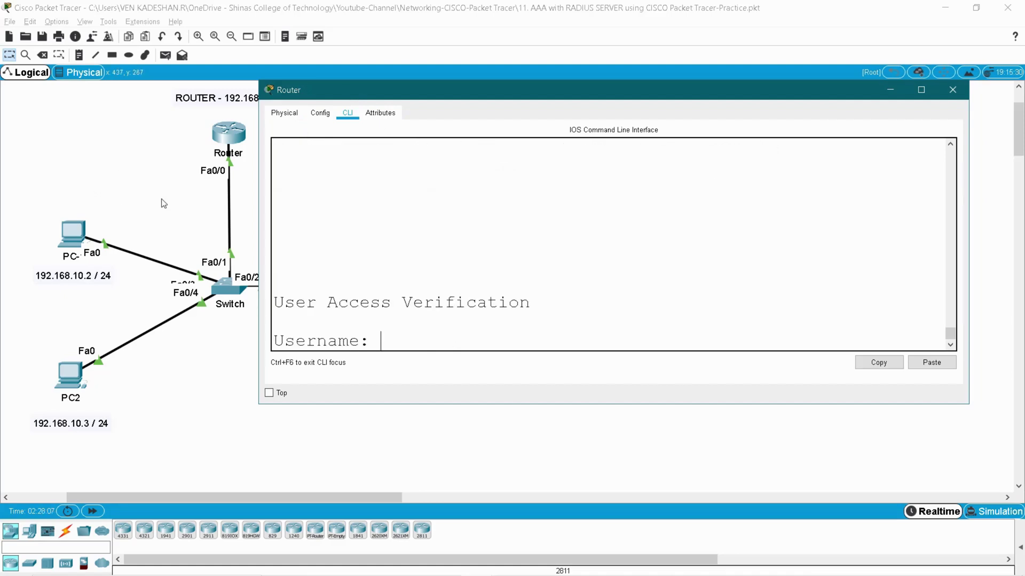
Log in at the router console with the local username and password to reach Router>
left_click(322, 229)
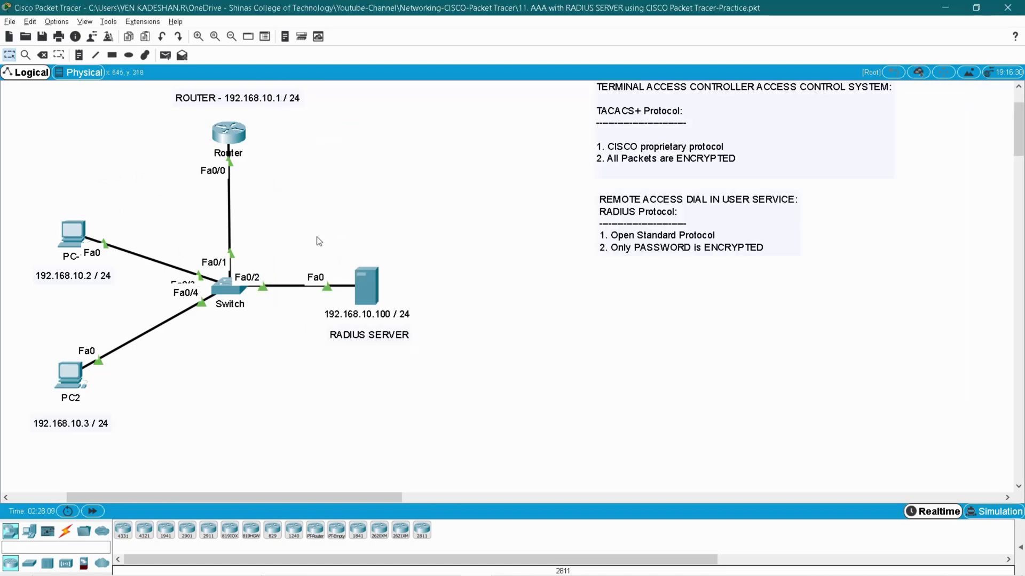
left_click_drag(316, 236, 447, 388)
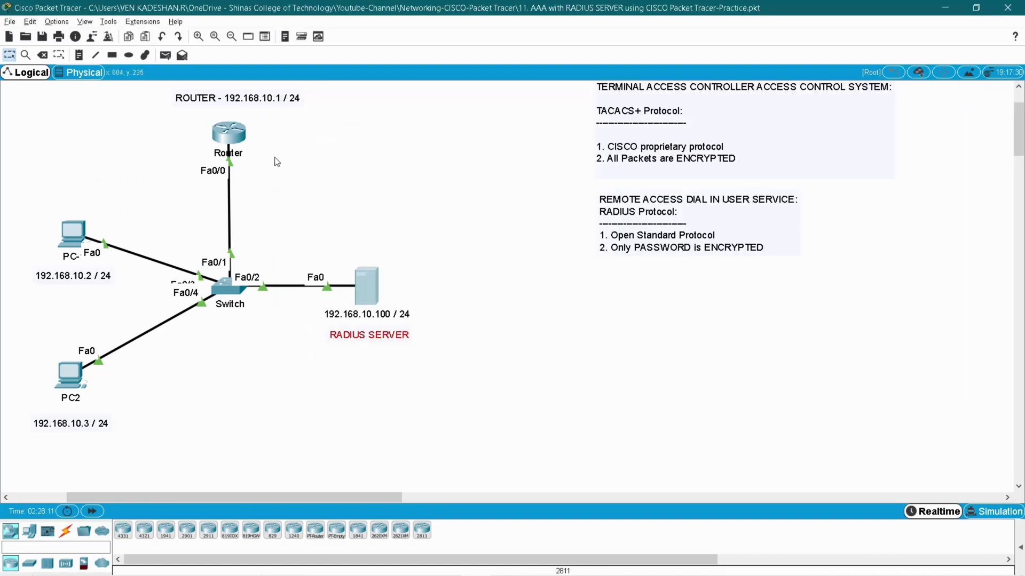
left_click(239, 135)
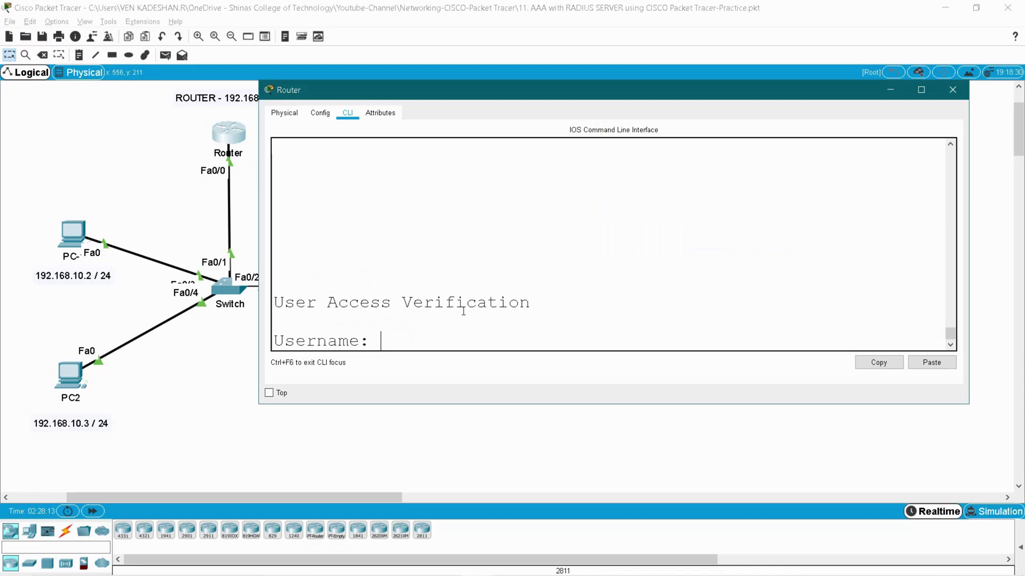
type("venkad")
key("Return")
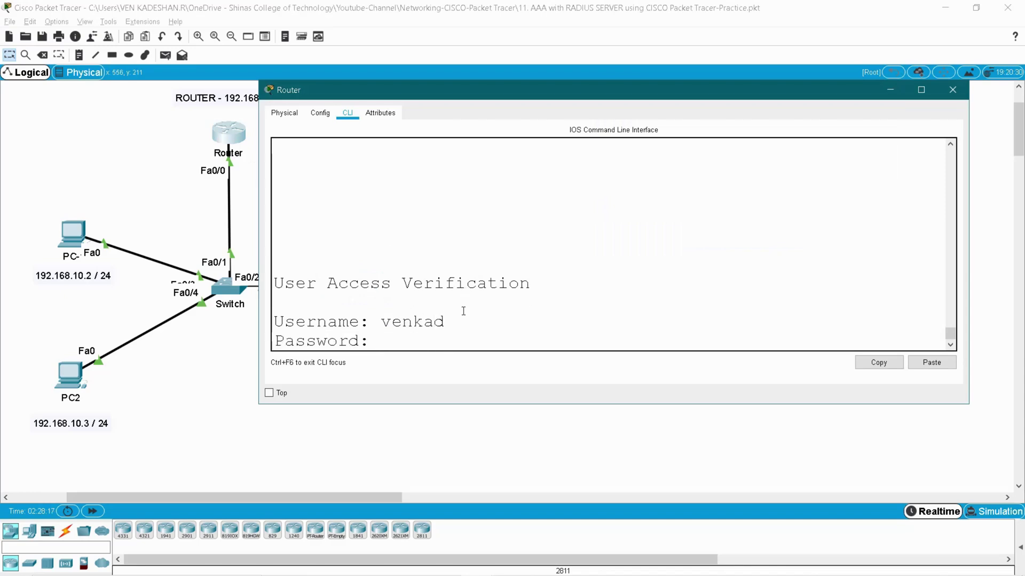
key("Return")
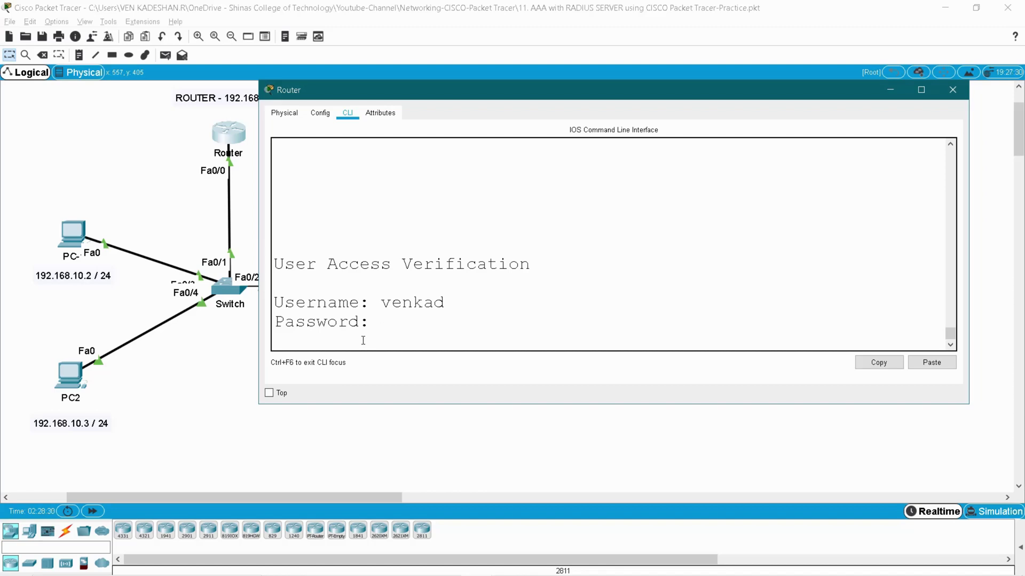
key("Return")
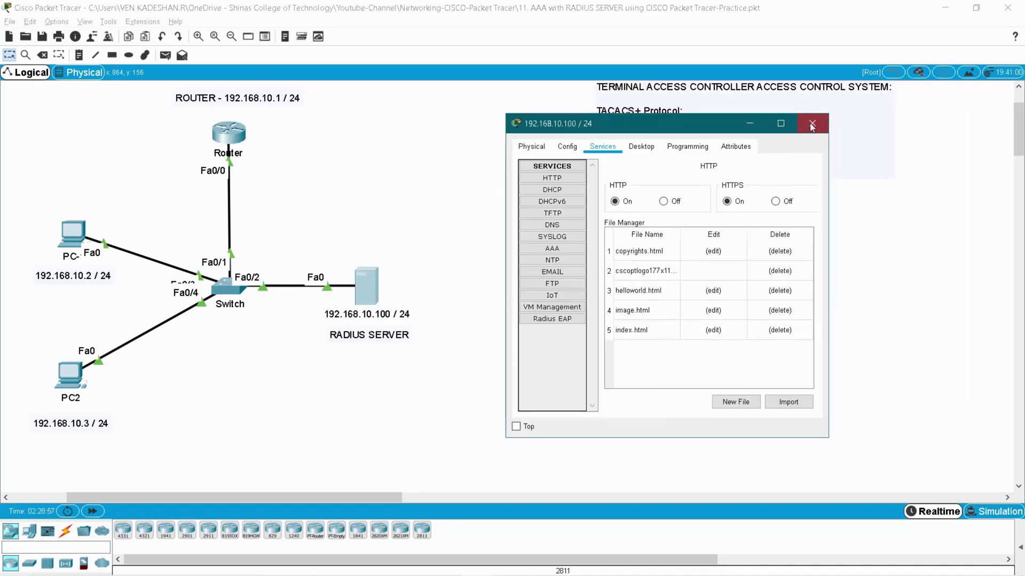
Open the RADIUS server's AAA service settings and turn the service on
left_click(815, 122)
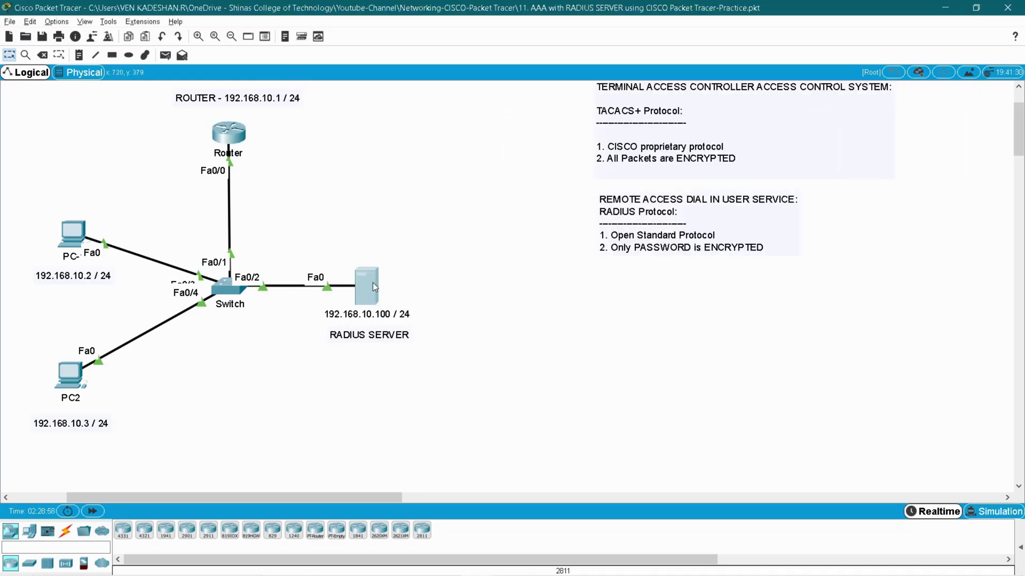
left_click(372, 283)
left_click_drag(538, 132, 624, 133)
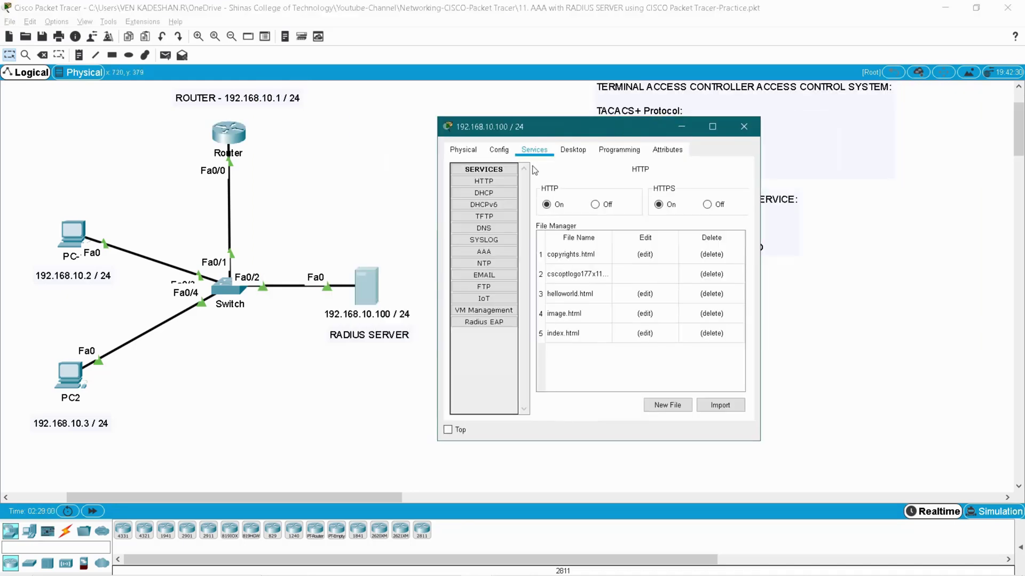
left_click(486, 253)
left_click_drag(762, 272, 933, 272)
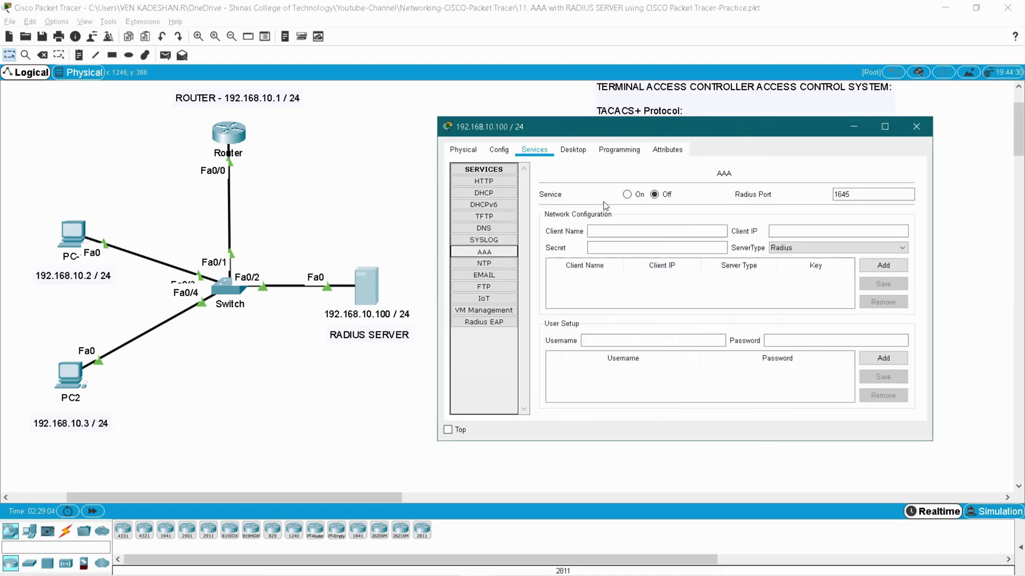
left_click(627, 195)
Add client 'Router' at 192.168.10.1 with the shared secret as a Radius client
left_click(650, 231)
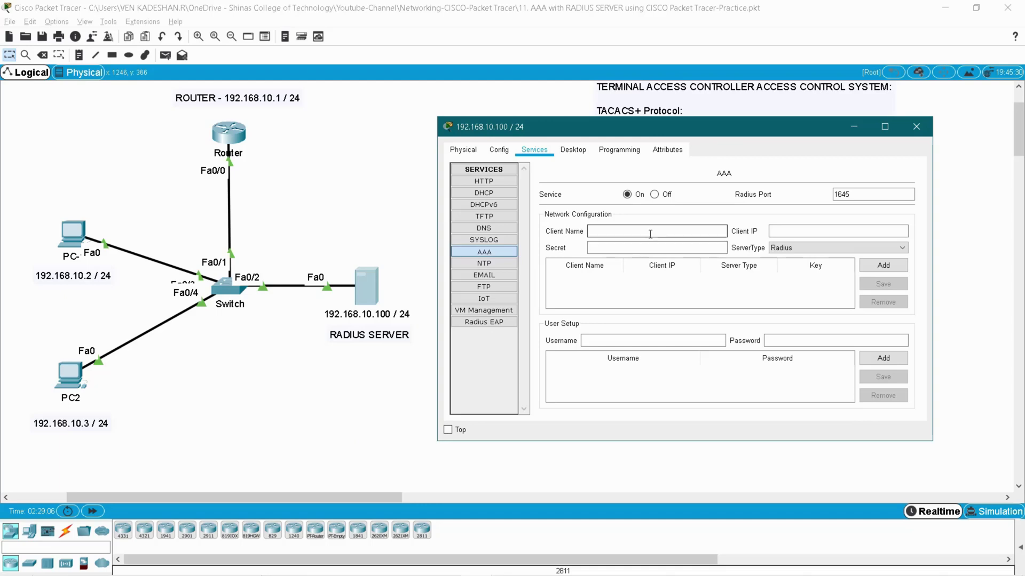
type("Router")
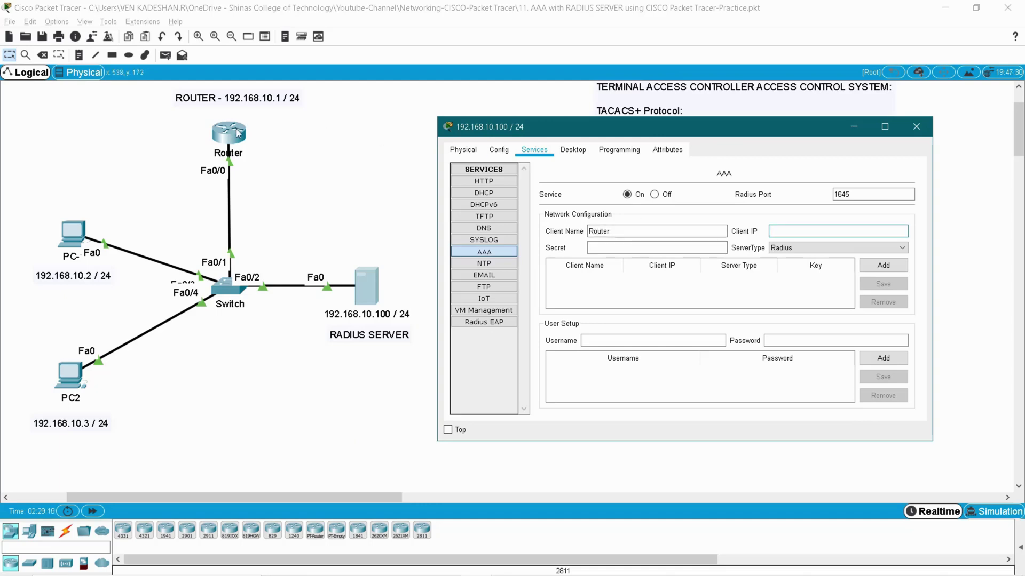
left_click(794, 232)
type("192.168.10.1")
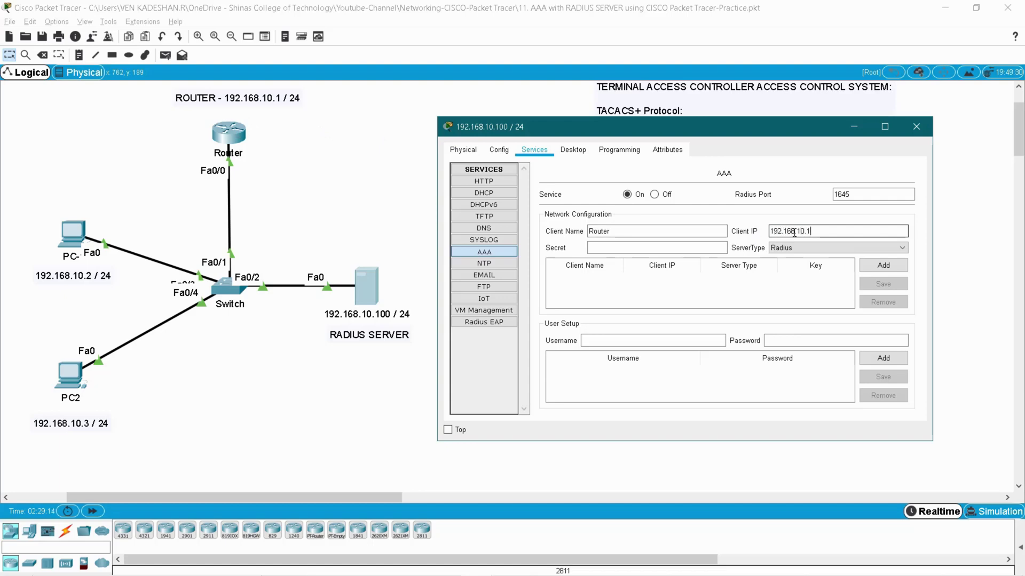
left_click(712, 245)
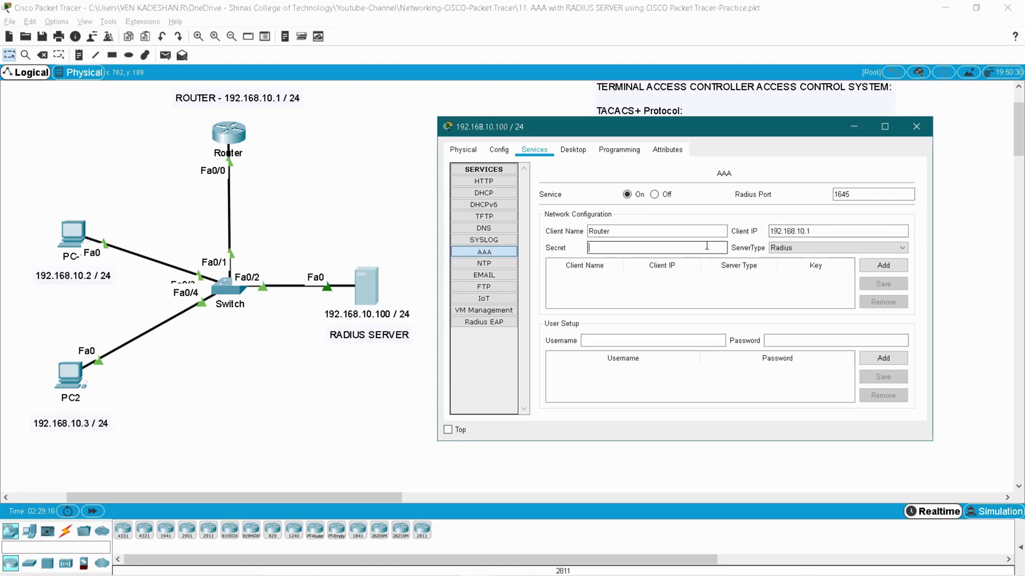
type("server123")
left_click(813, 248)
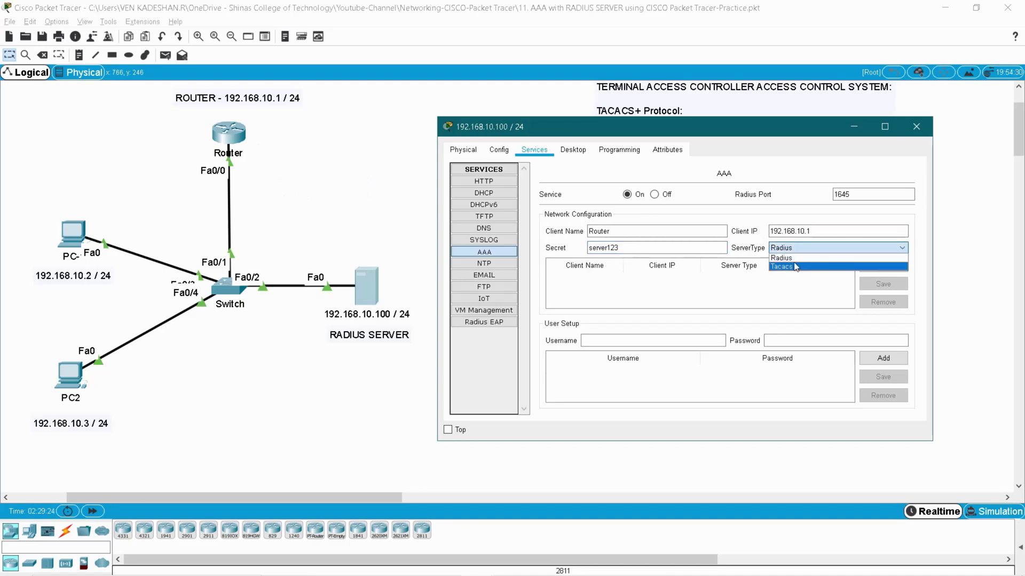
left_click(794, 258)
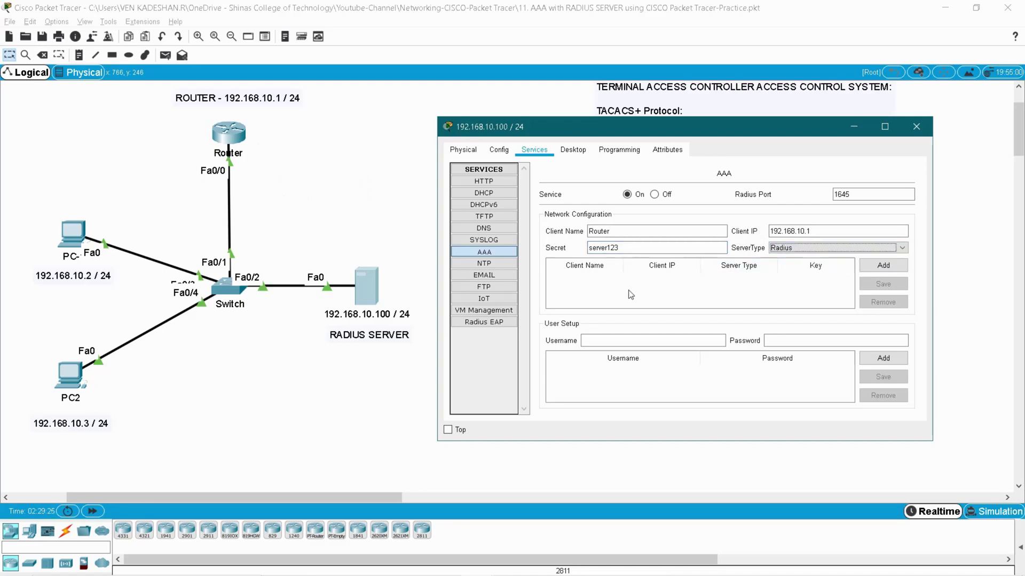
left_click(884, 265)
left_click(785, 279)
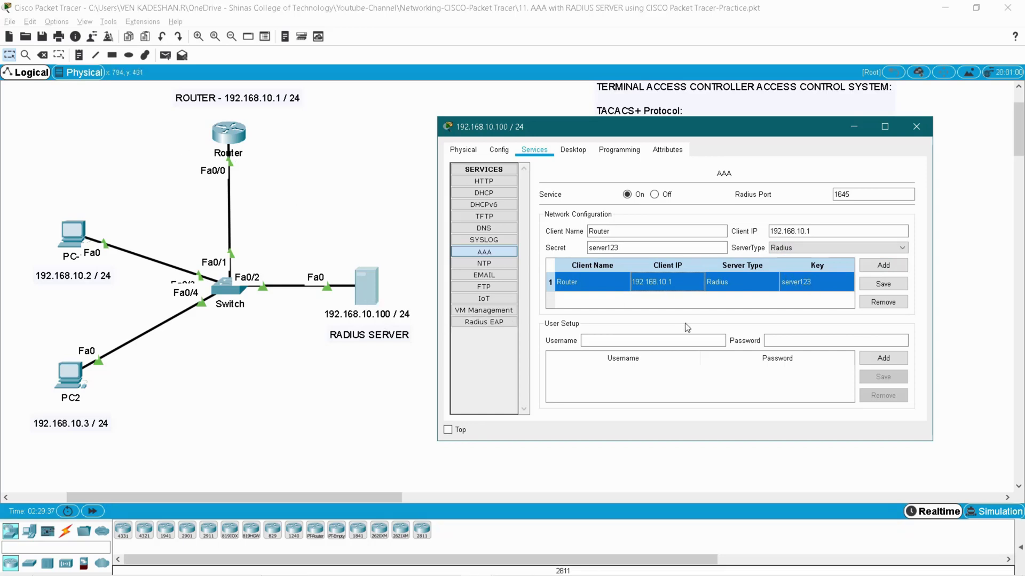
Add RADIUS user accounts user1 and user2, each with its password, to the AAA user list
left_click(648, 341)
type("user1")
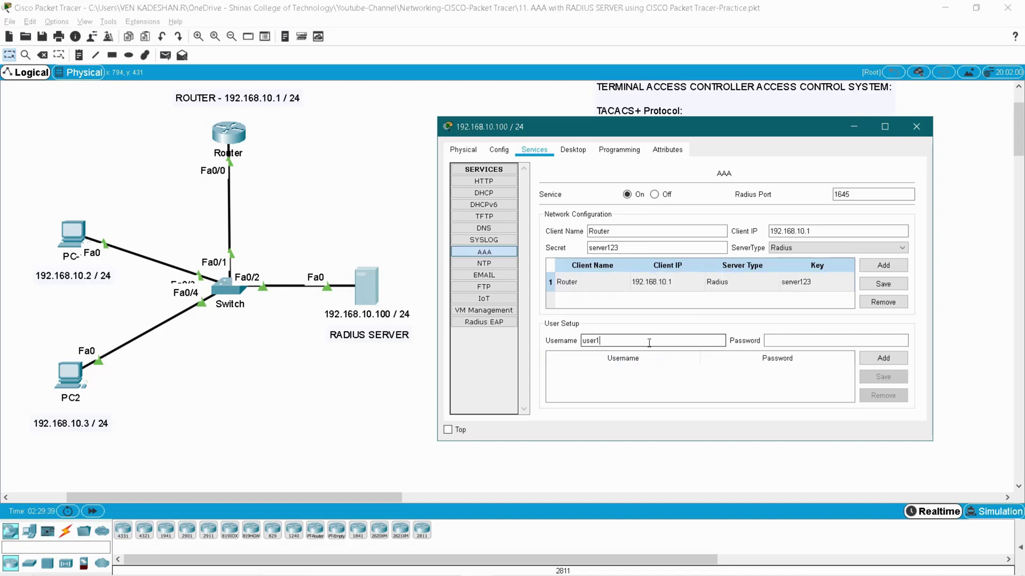
key("Tab")
type("user1")
left_click(883, 358)
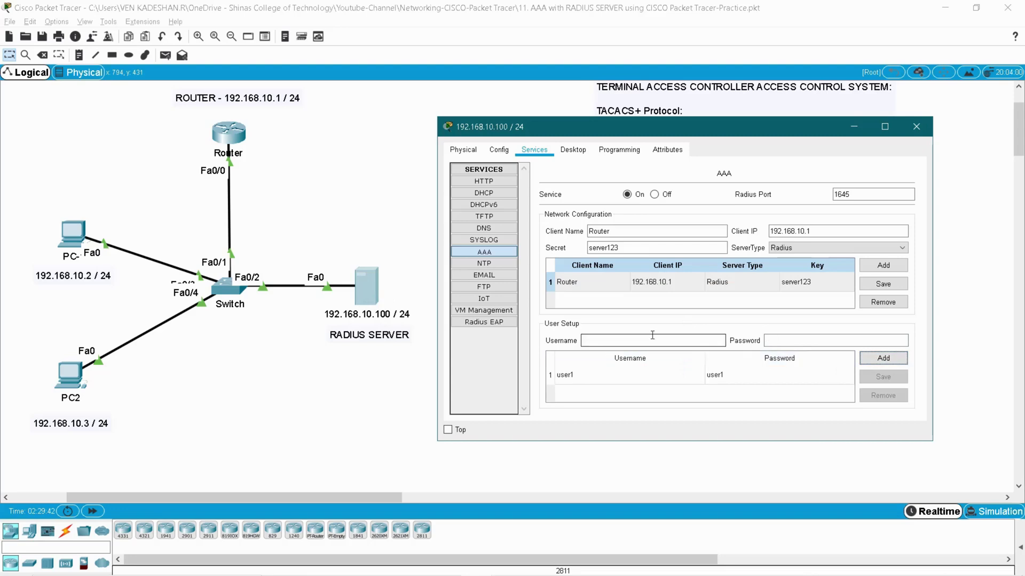
left_click(652, 336)
type("user2")
key("Tab")
type("user2")
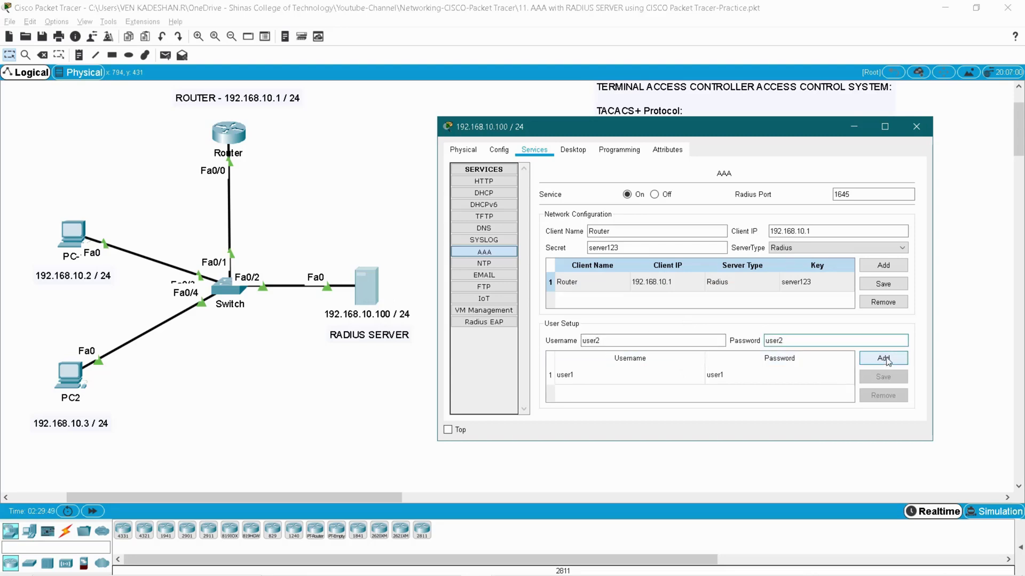
left_click(883, 359)
Confirm the Router client entry keeps server type Radius, then close the server window
left_click(722, 375)
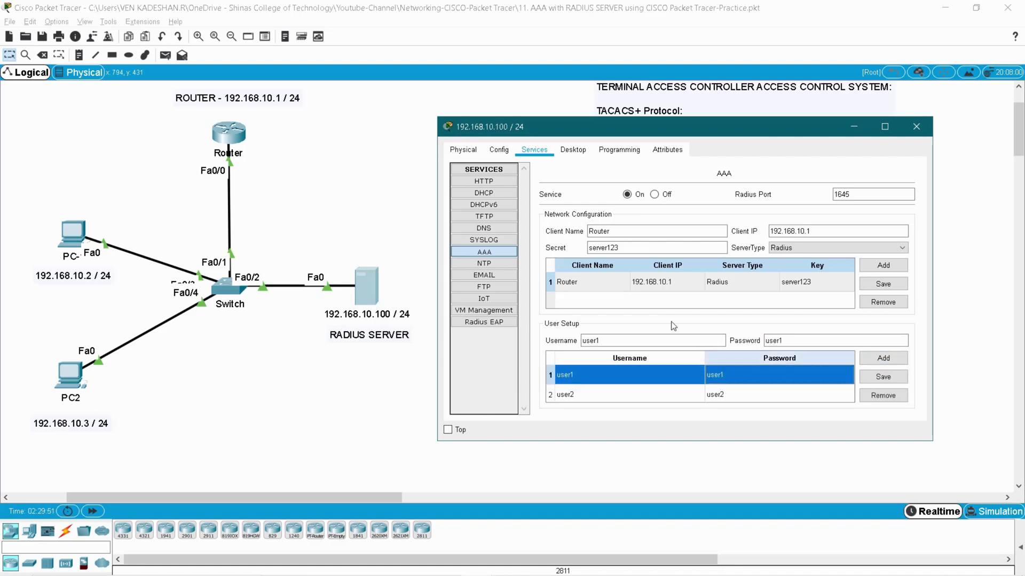
left_click(600, 280)
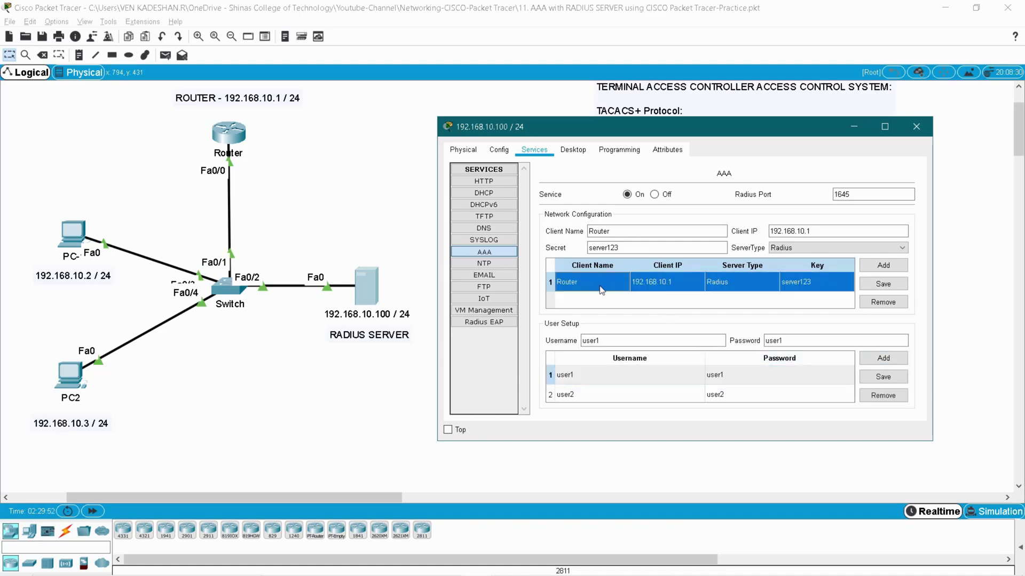
left_click(835, 249)
left_click(834, 248)
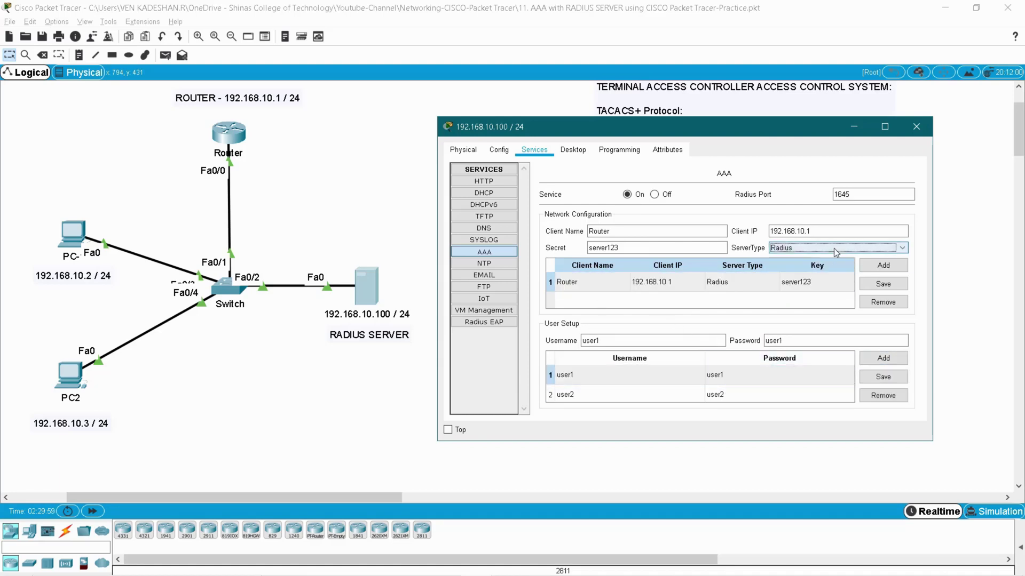
left_click(916, 126)
On the Router console, log out and retry the old local username, which is now rejected
left_click(218, 136)
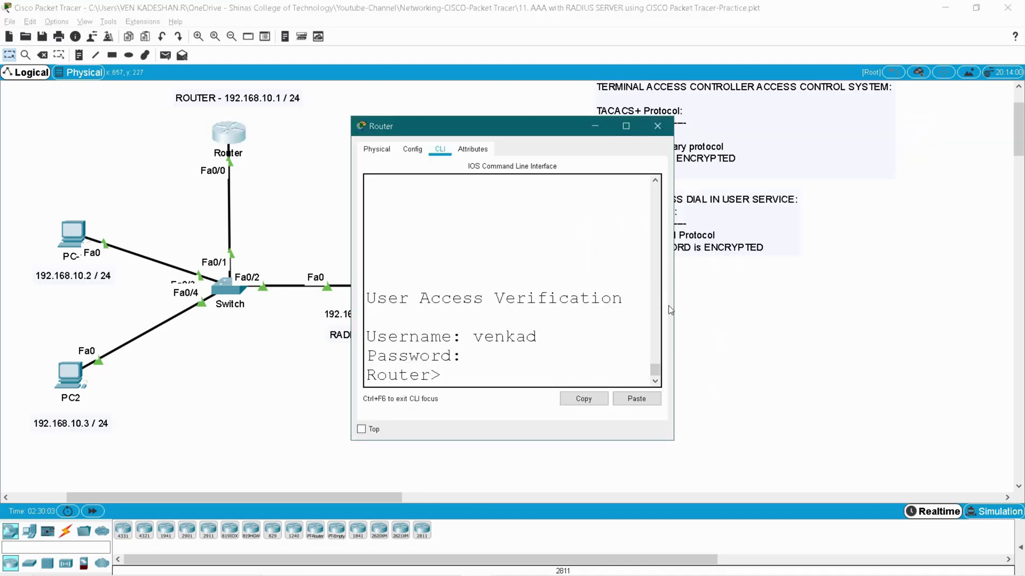
left_click_drag(672, 310, 932, 310)
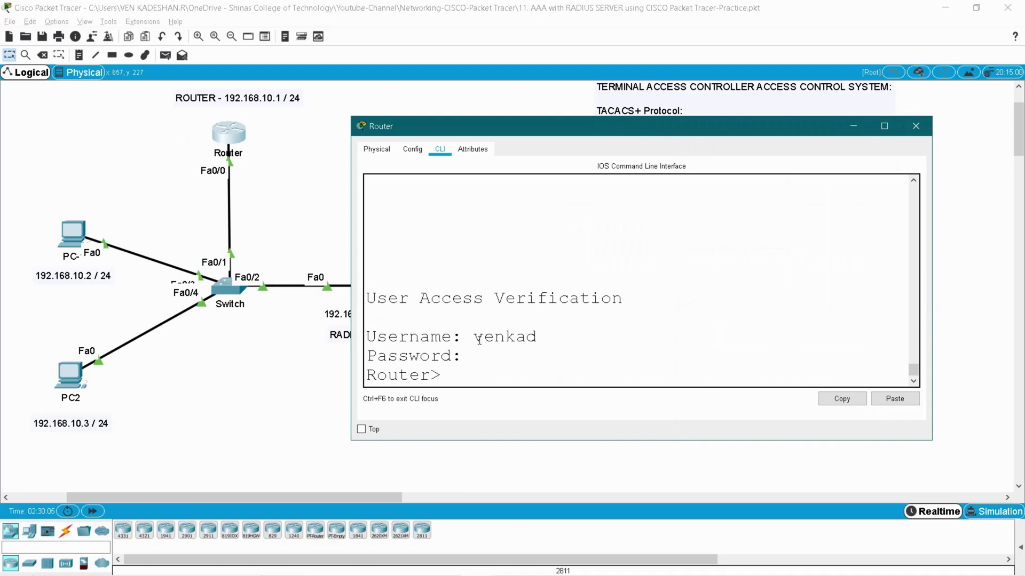
left_click_drag(472, 337, 575, 334)
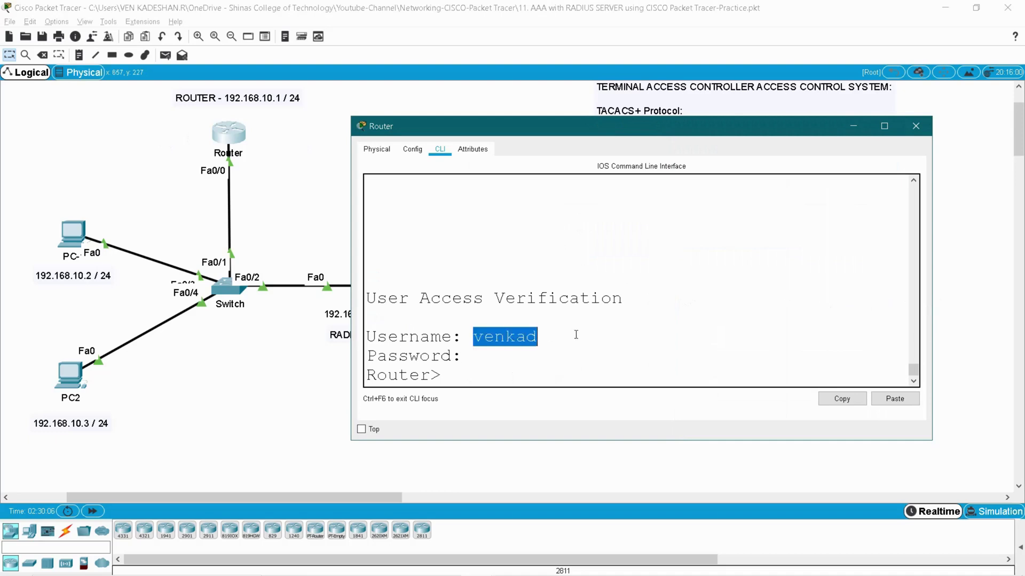
left_click(478, 356)
type("exit")
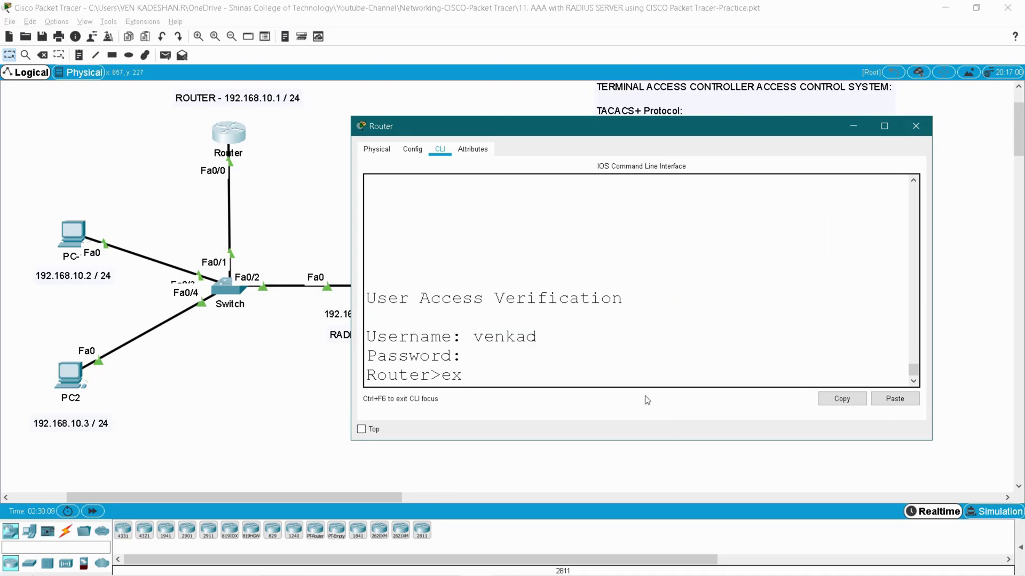
key("Return")
type("venkad")
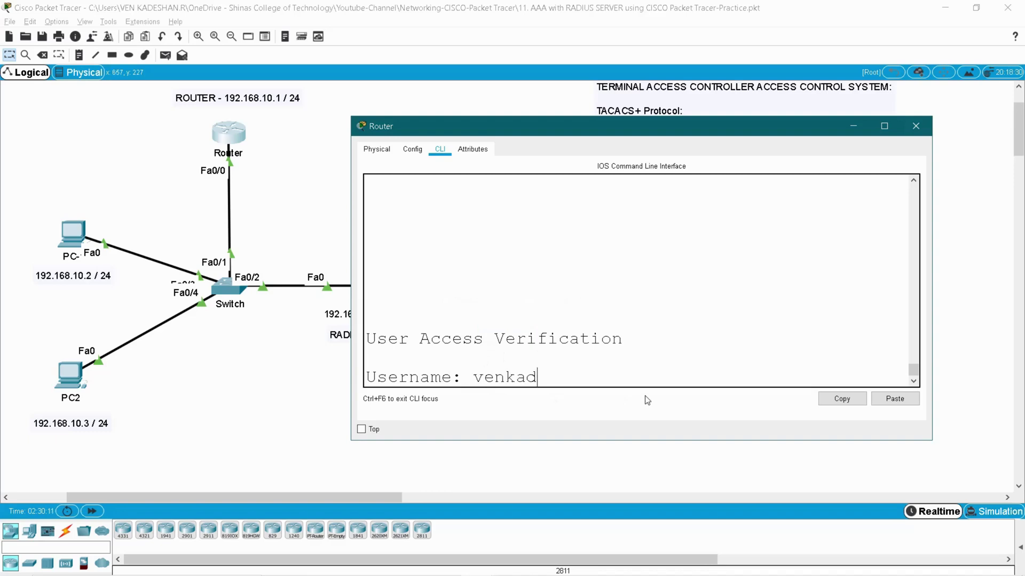
key("Return")
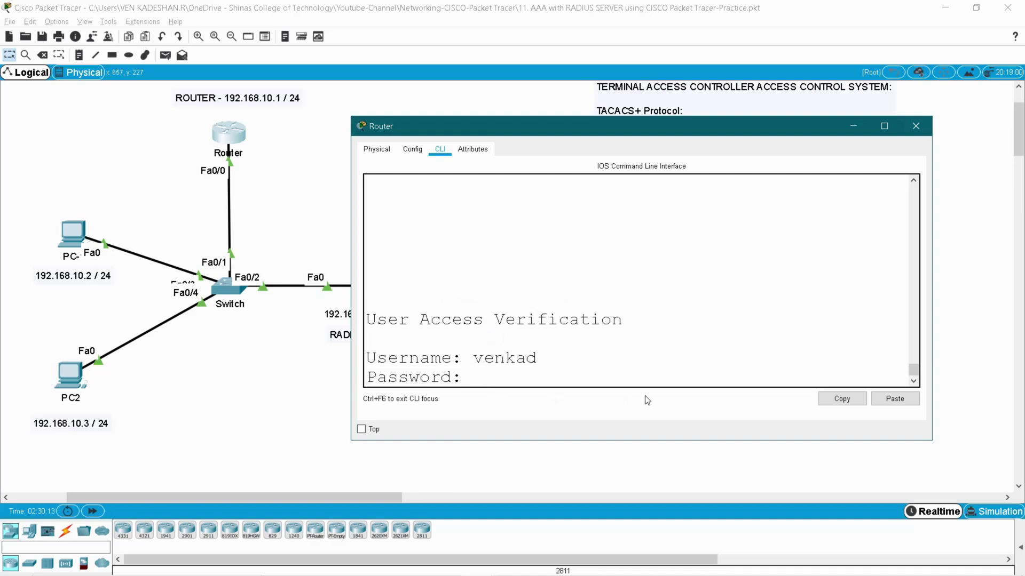
key("Return")
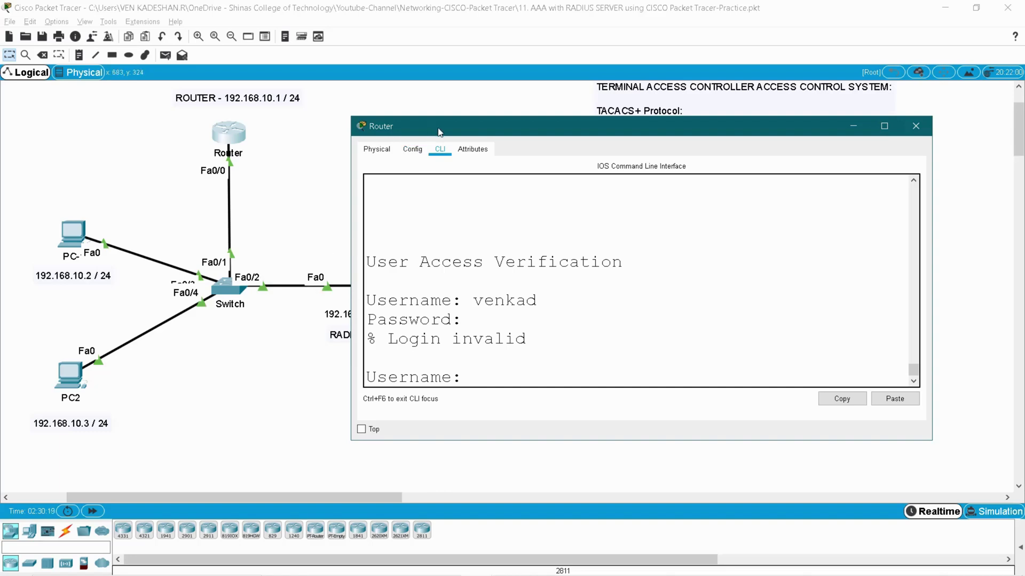
Log in to the Router console as RADIUS user user1
left_click_drag(437, 129, 516, 118)
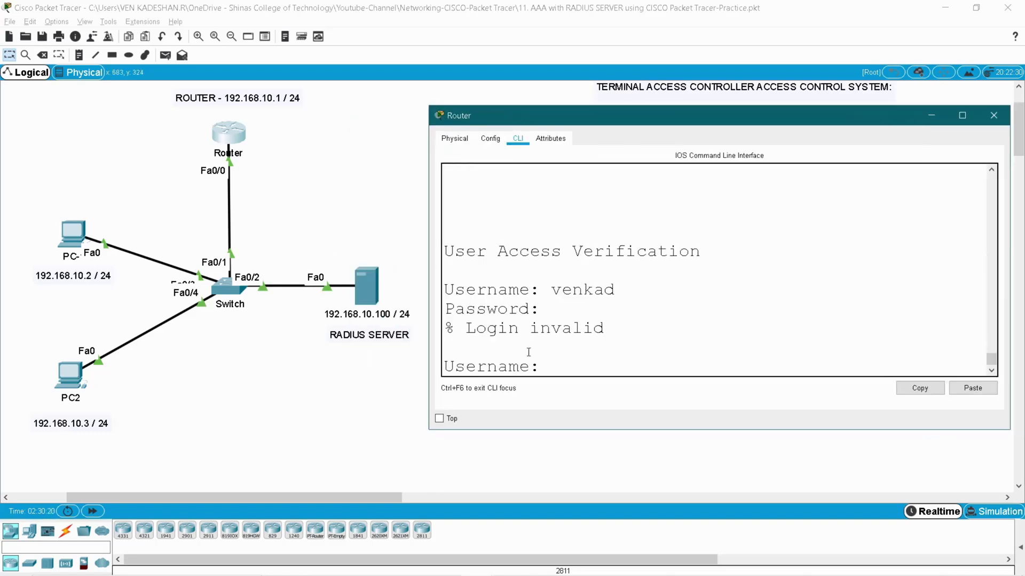
double_click(582, 288)
left_click(561, 365)
type("user")
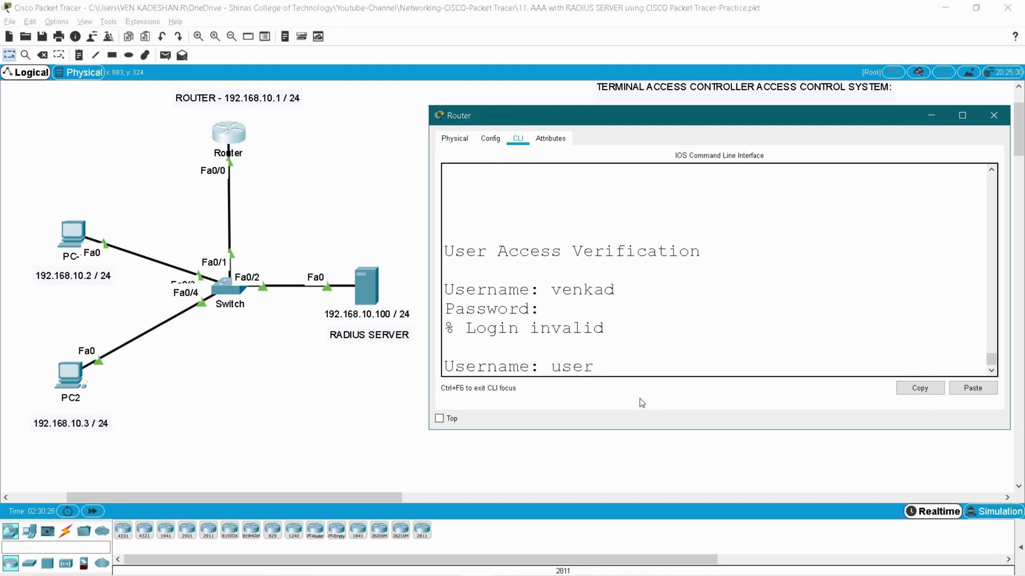
key("Return")
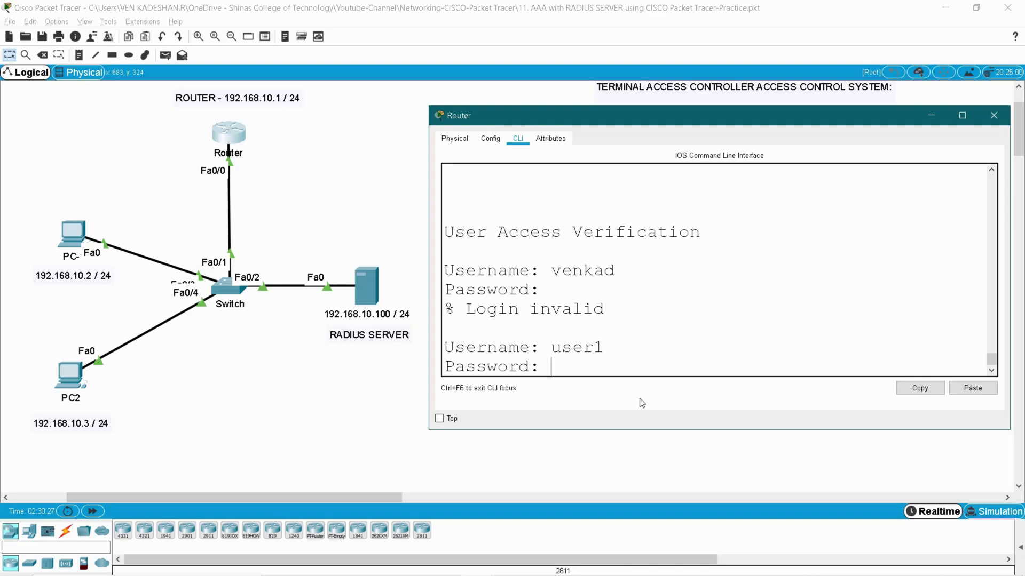
key("Return")
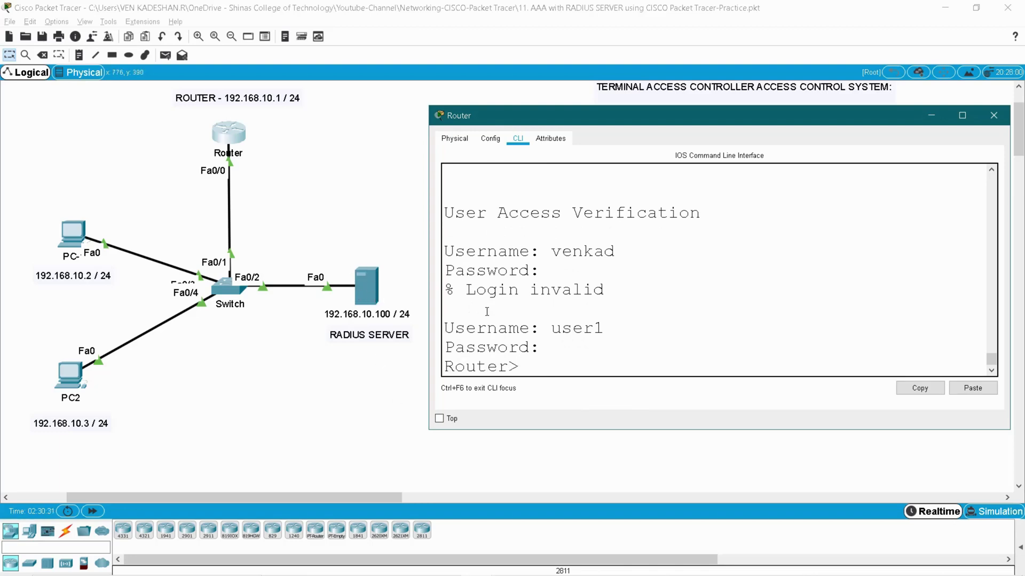
Log out of the Router console and log back in as RADIUS user user2
type("exit")
key("Return")
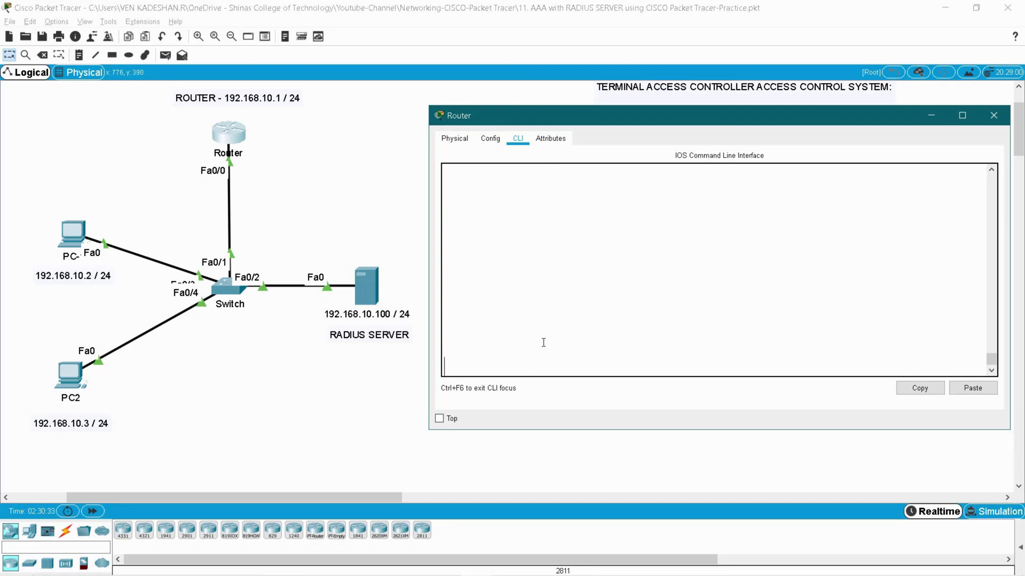
key("Return")
type("user2")
key("Return")
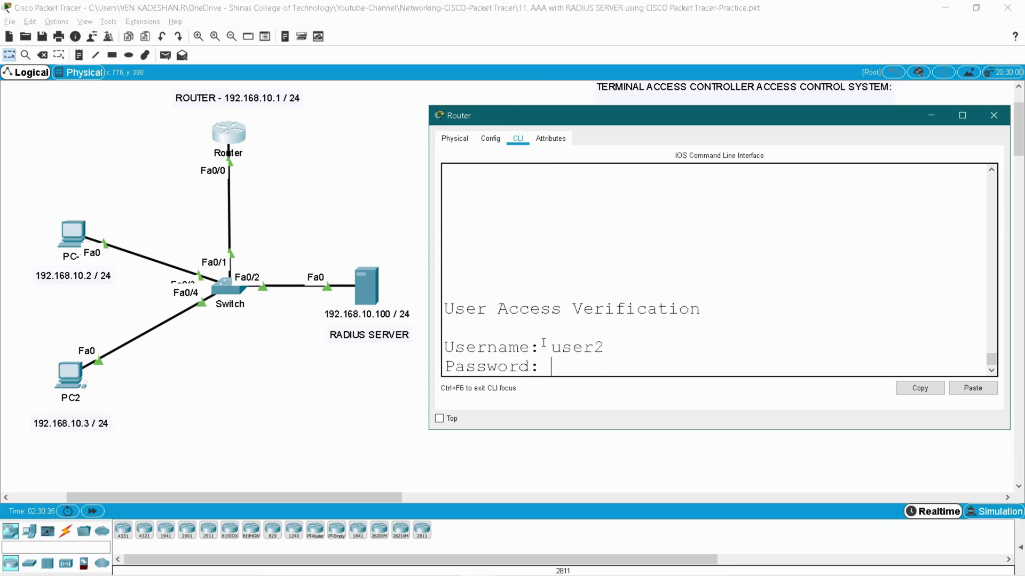
key("Return")
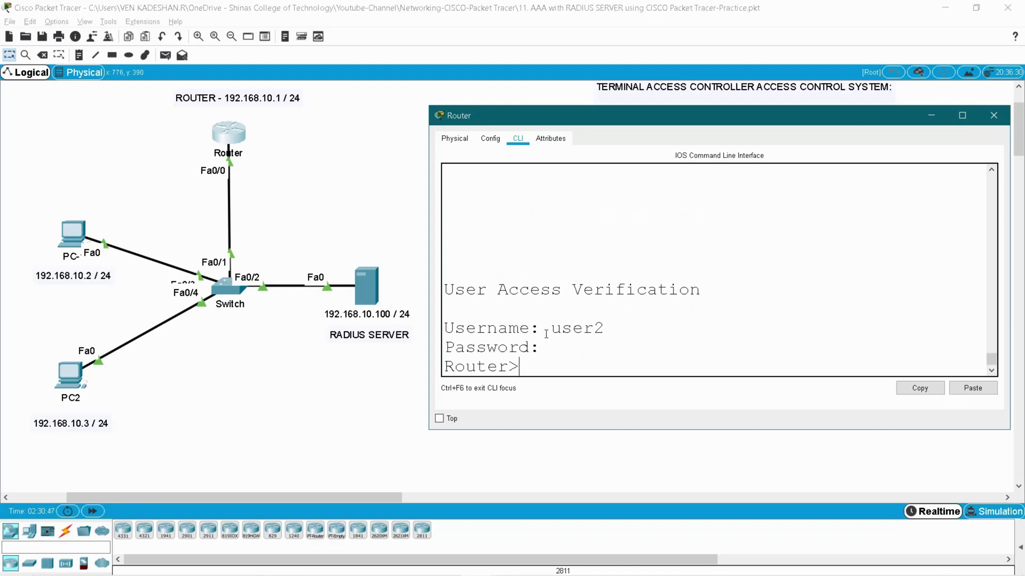
Enter privileged mode and global configuration for VTY lines 0 4
type("e")
type("n")
key("Tab")
key("Return")
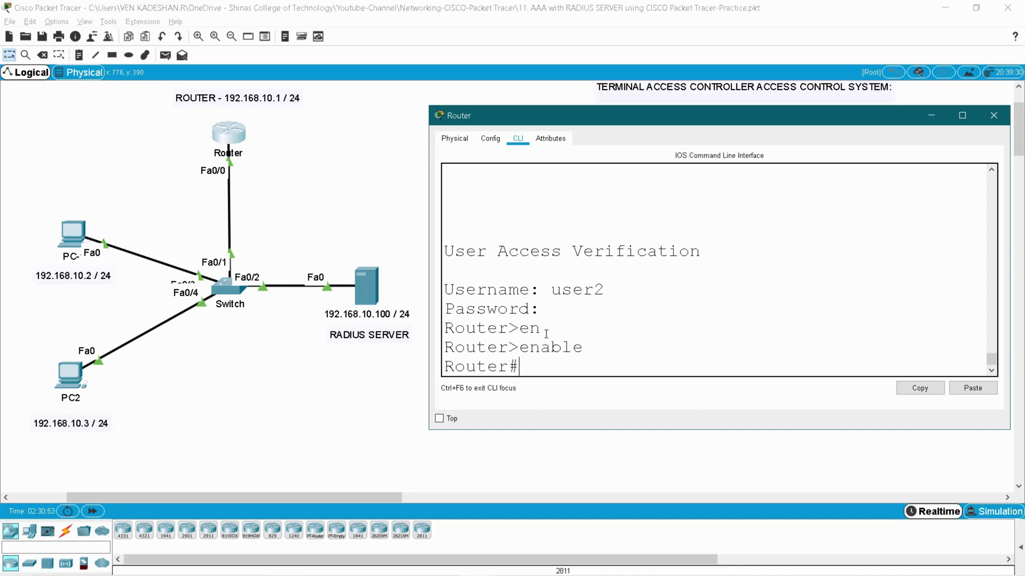
type("conf")
type(" t")
key("Return")
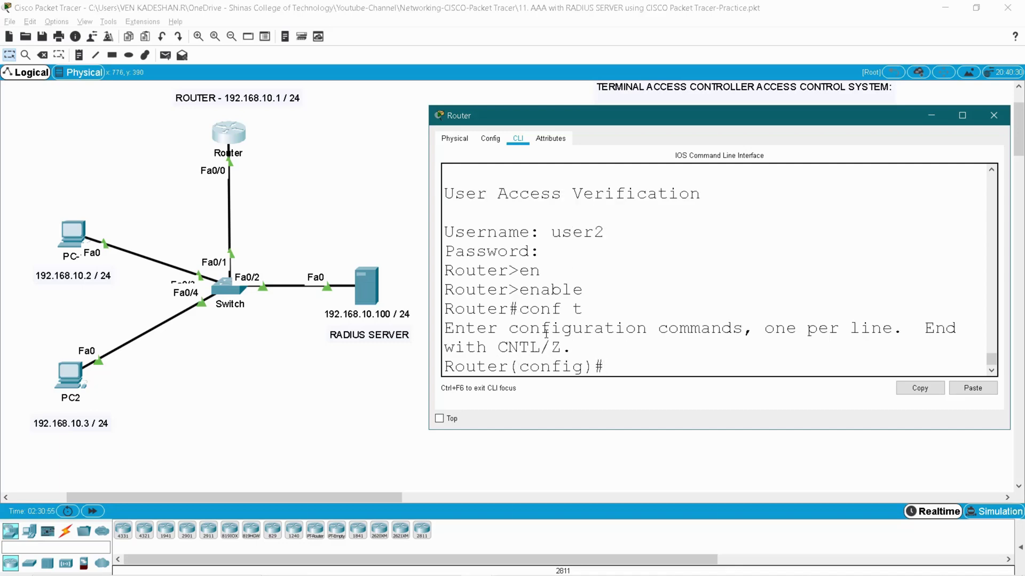
type("line vt")
key("Tab")
type("0 4")
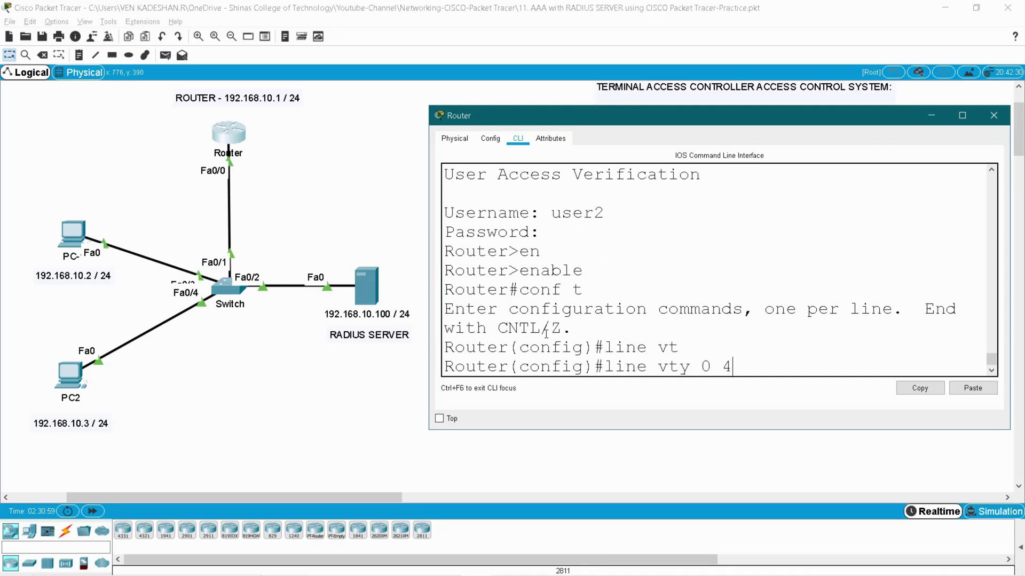
key("Return")
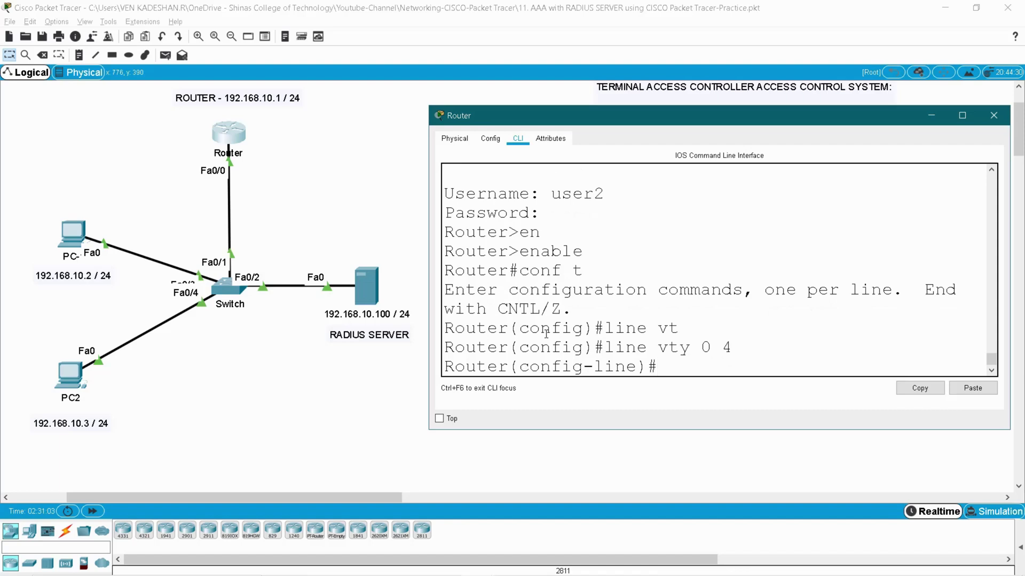
Apply 'login authentication default' to the VTY lines and save the configuration with wr
type("login")
key("Tab")
type("auth")
key("Tab")
type("def")
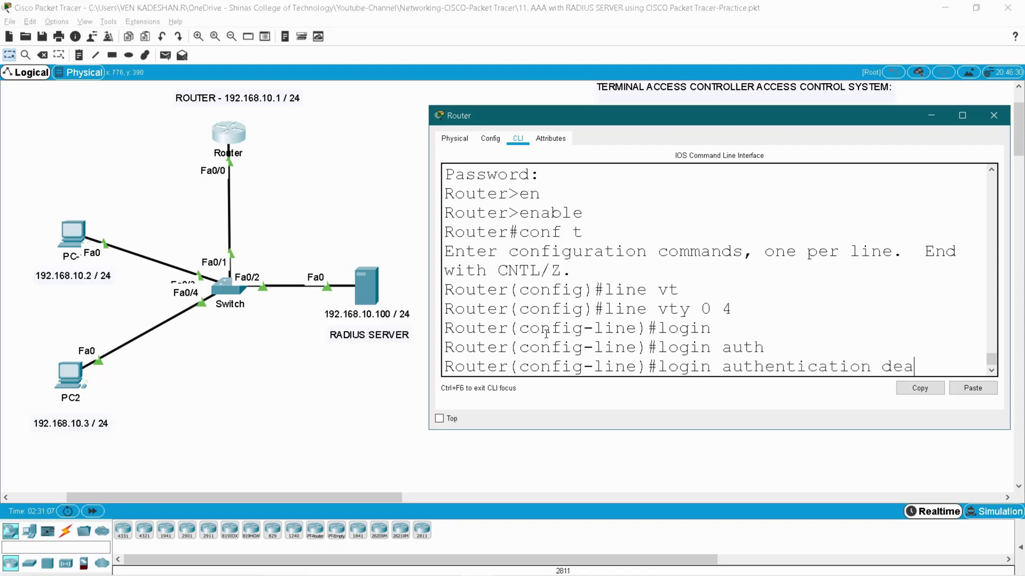
key("Tab")
key("Return")
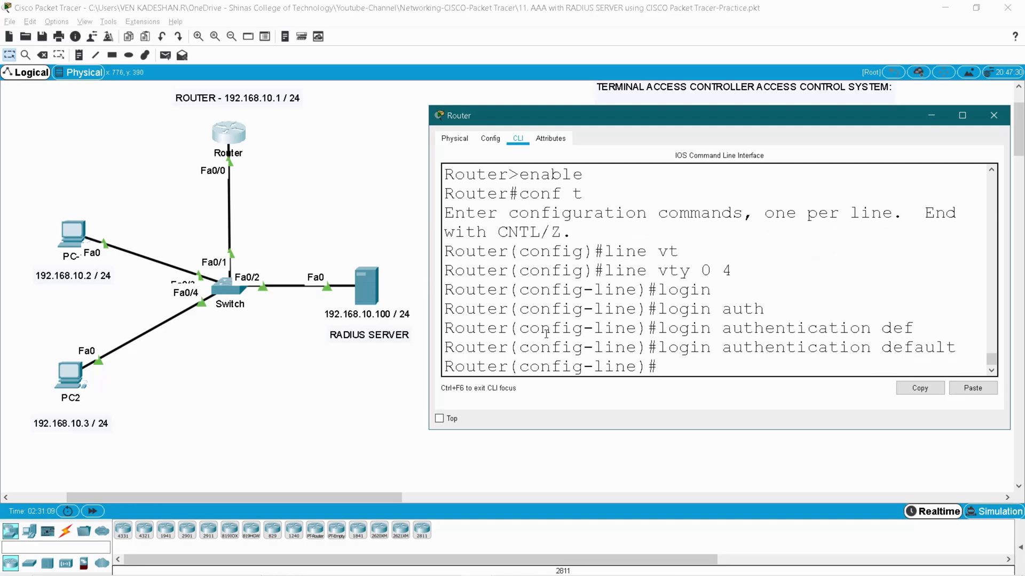
type("end")
key("Return")
key("Return")
type("wr")
key("Return")
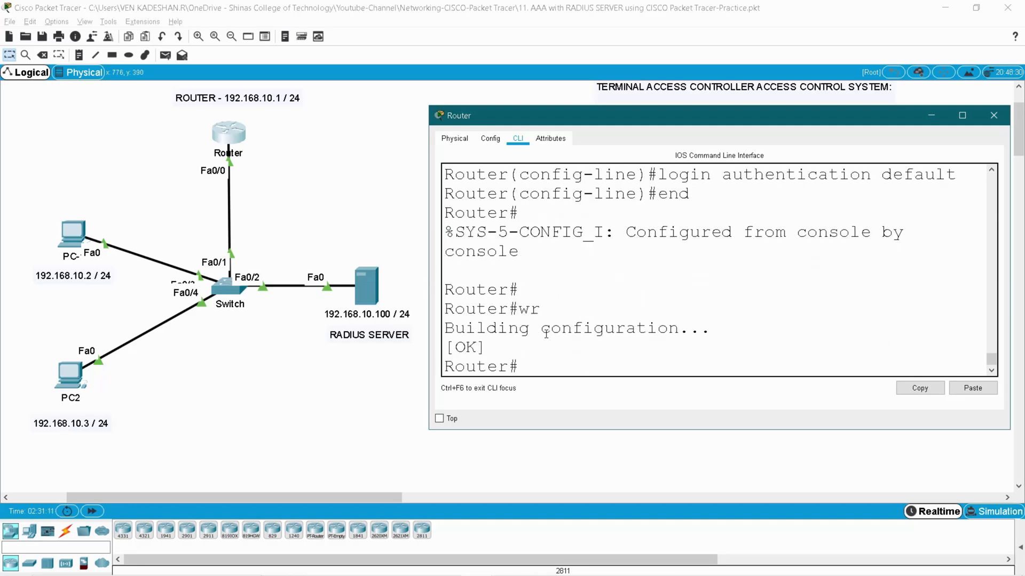
From PC-1's Command Prompt, telnet to 192.168.10.1 and log in as RADIUS user user1
left_click(993, 115)
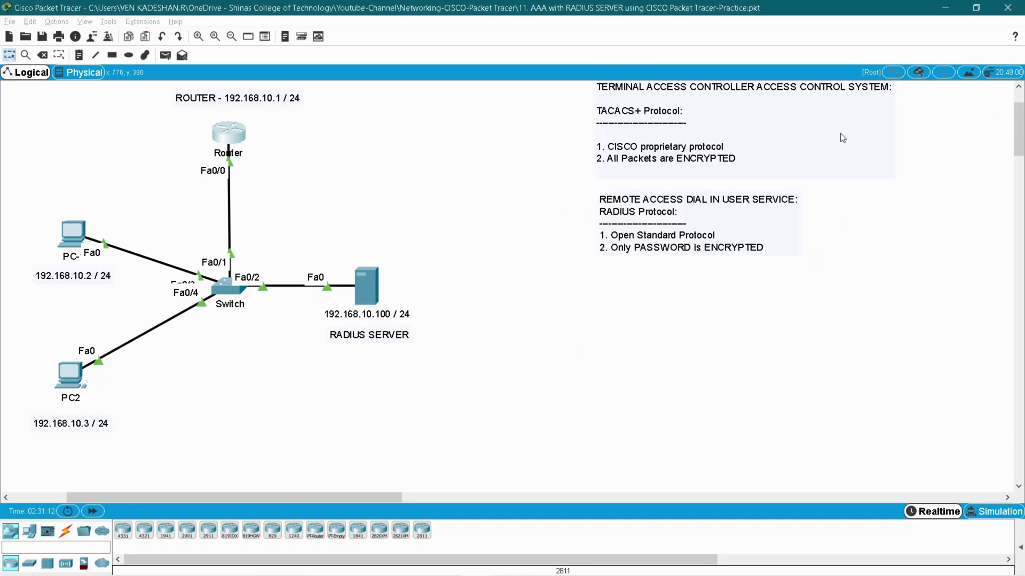
left_click(72, 233)
left_click(447, 148)
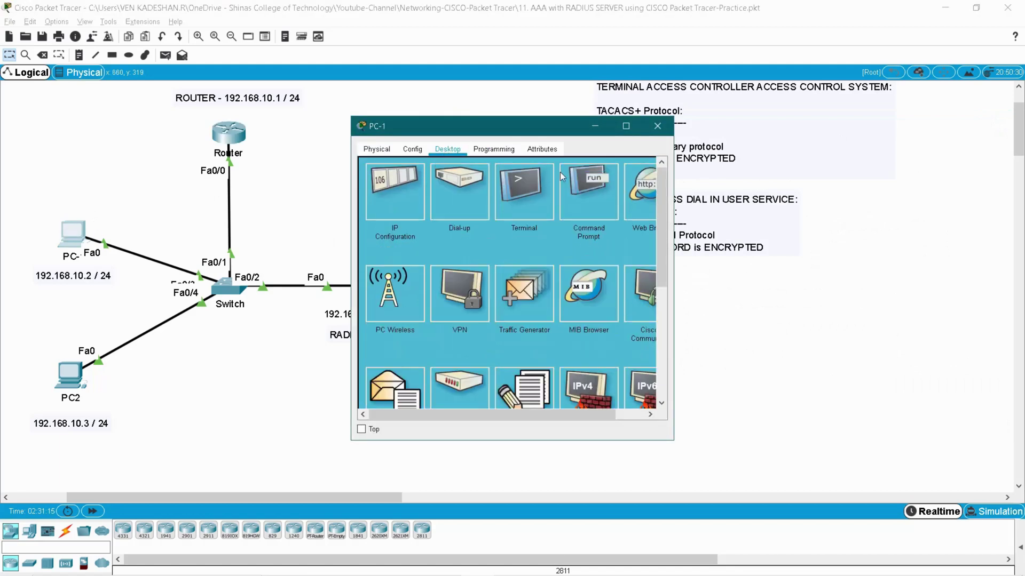
left_click(611, 195)
left_click_drag(673, 253, 871, 253)
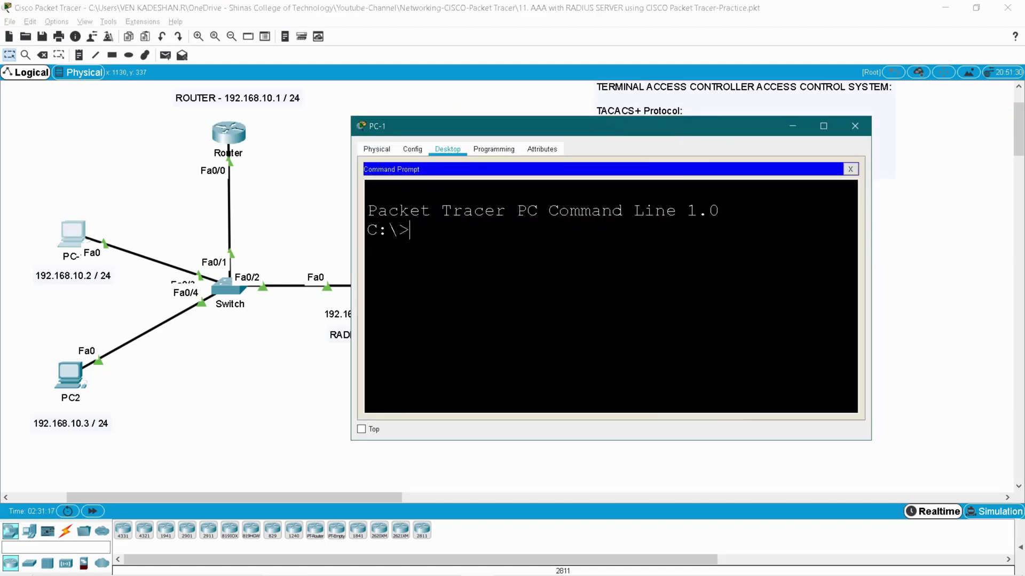
type("telnet 192.16")
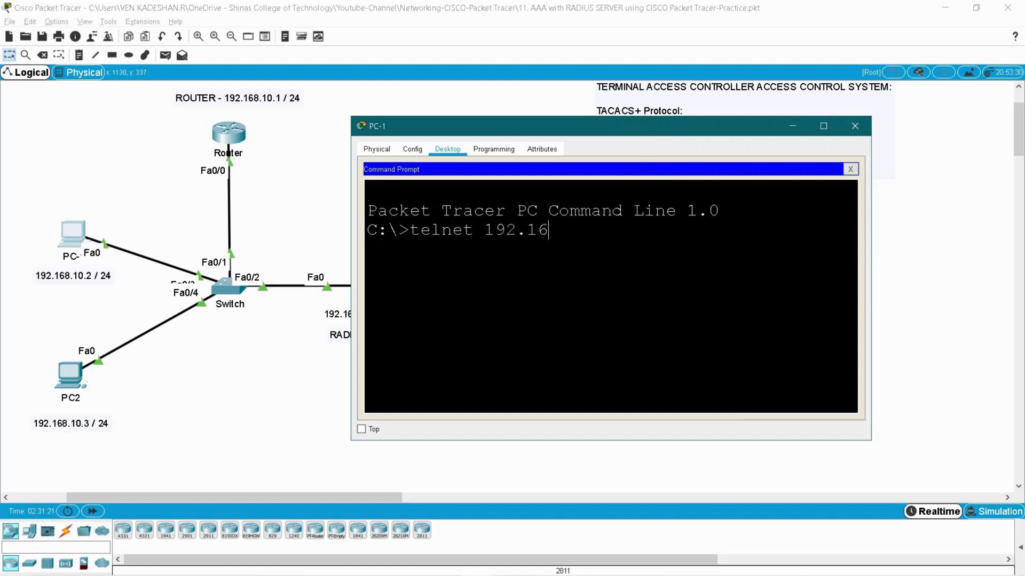
type("8.10.1")
key("Return")
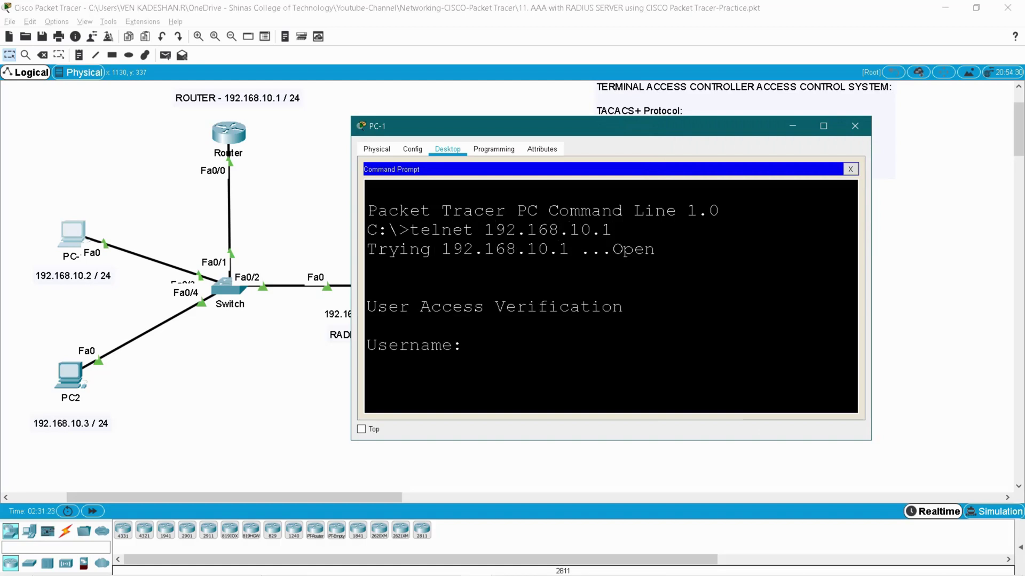
type("user1")
key("Return")
key("Return")
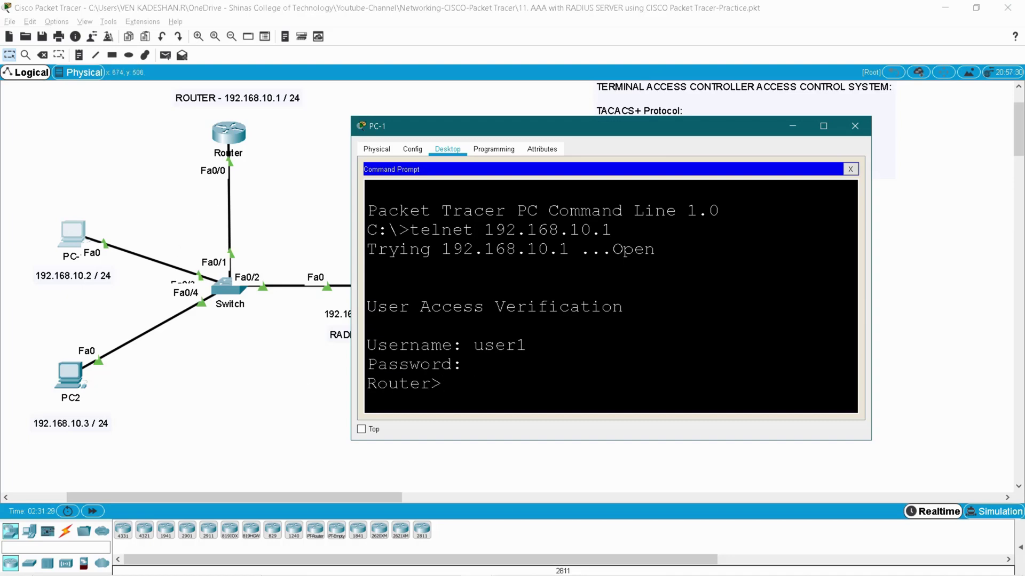
Exit the telnet session and reconnect with the local username, which gets Login invalid
double_click(487, 346)
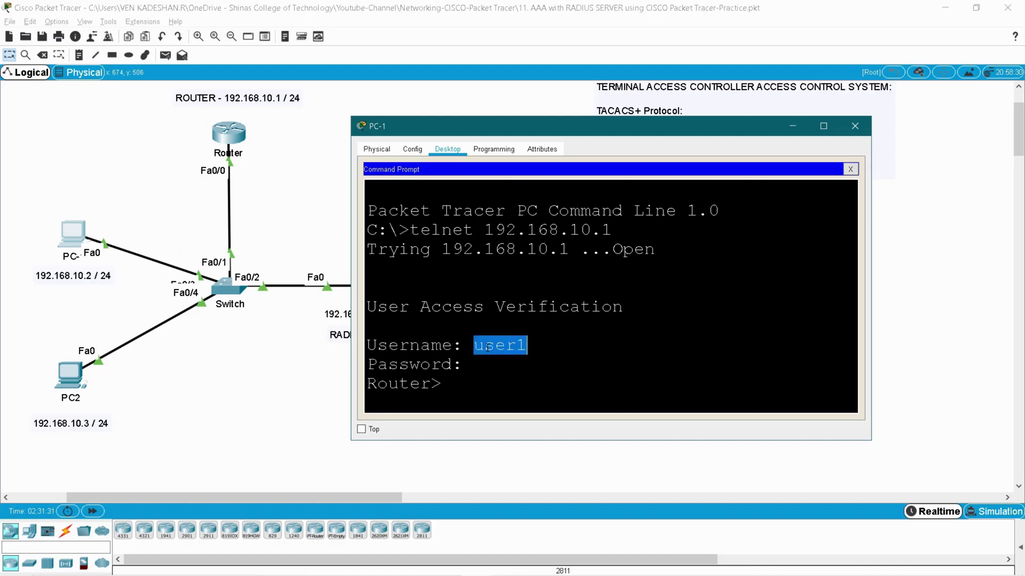
left_click_drag(504, 125, 587, 113)
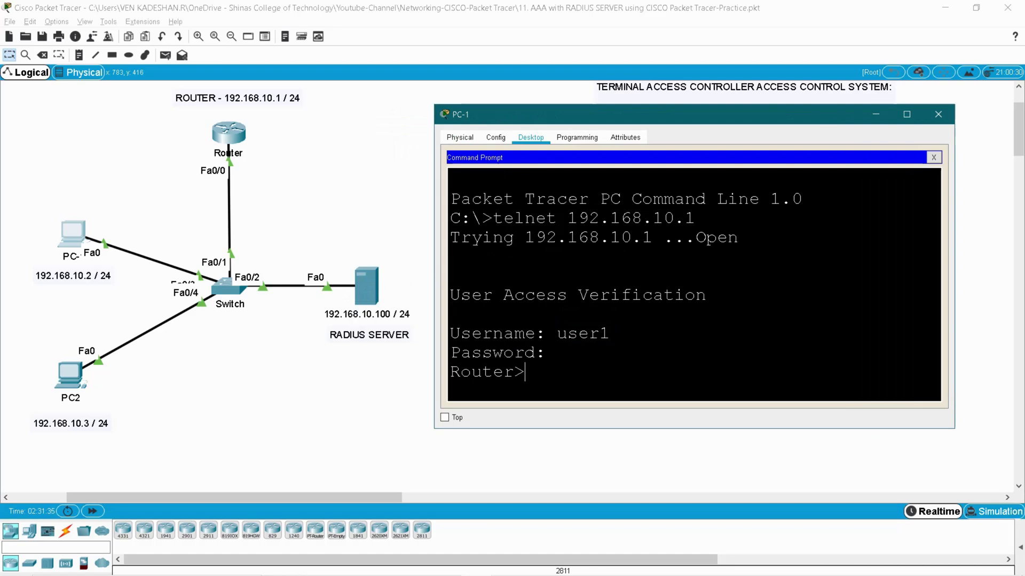
type("exit")
key("Return")
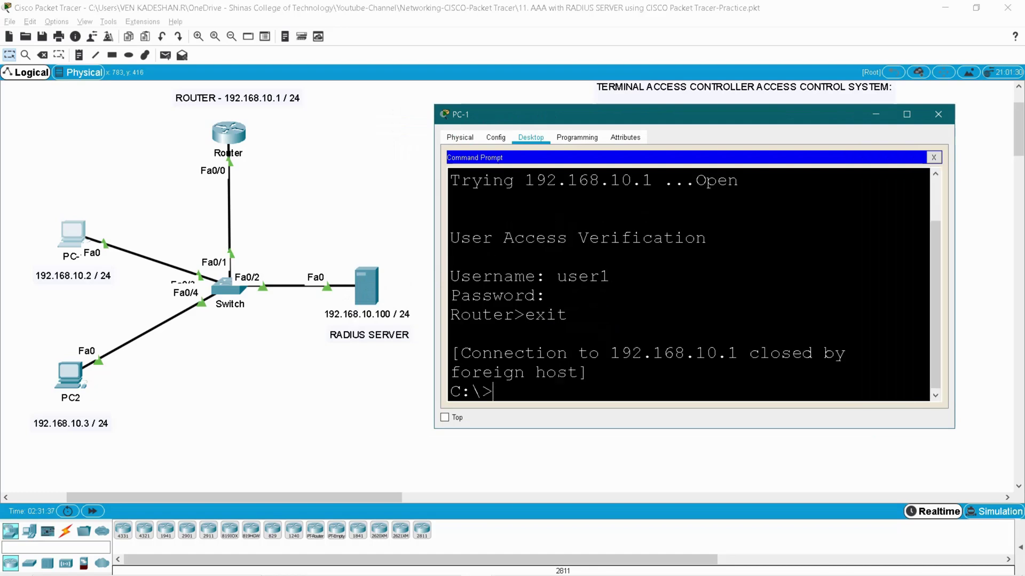
key("Up")
key("Return")
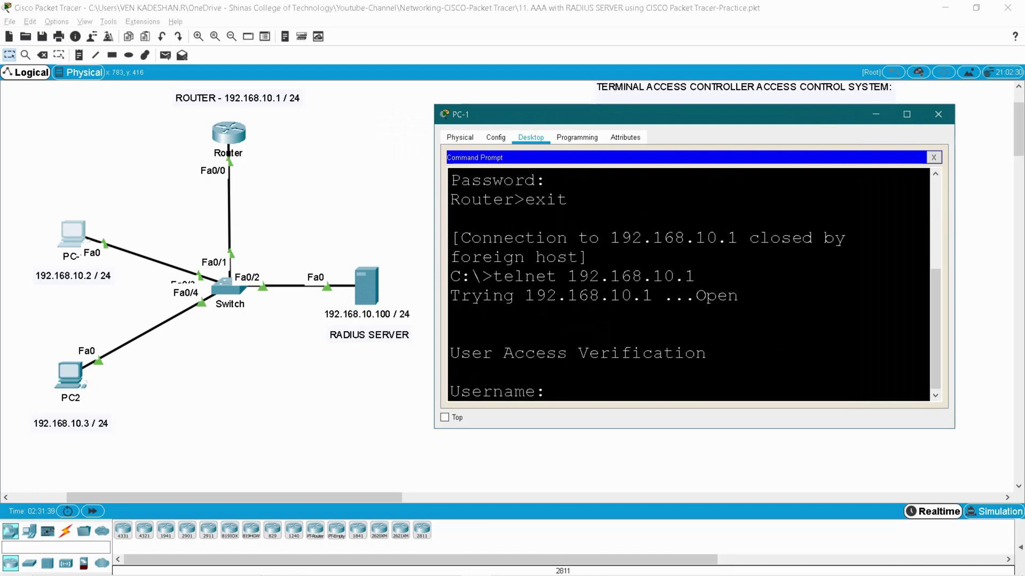
type("venkad")
key("Return")
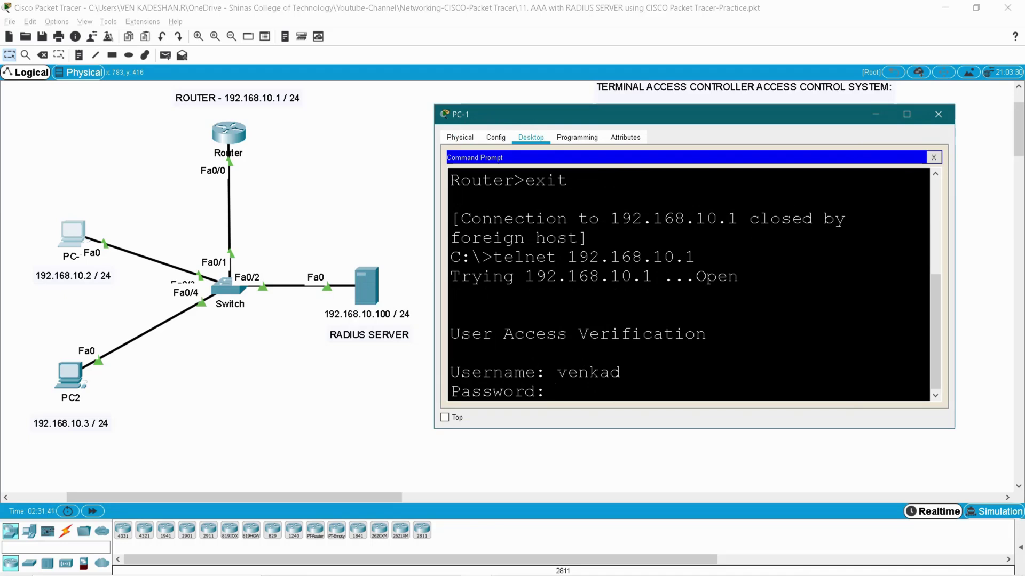
key("Return")
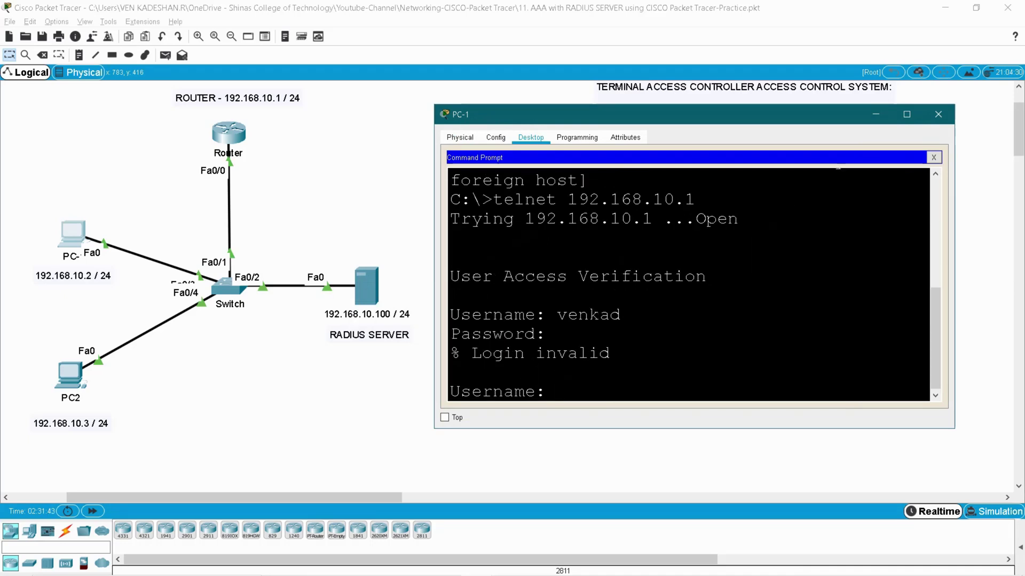
left_click_drag(471, 353, 610, 353)
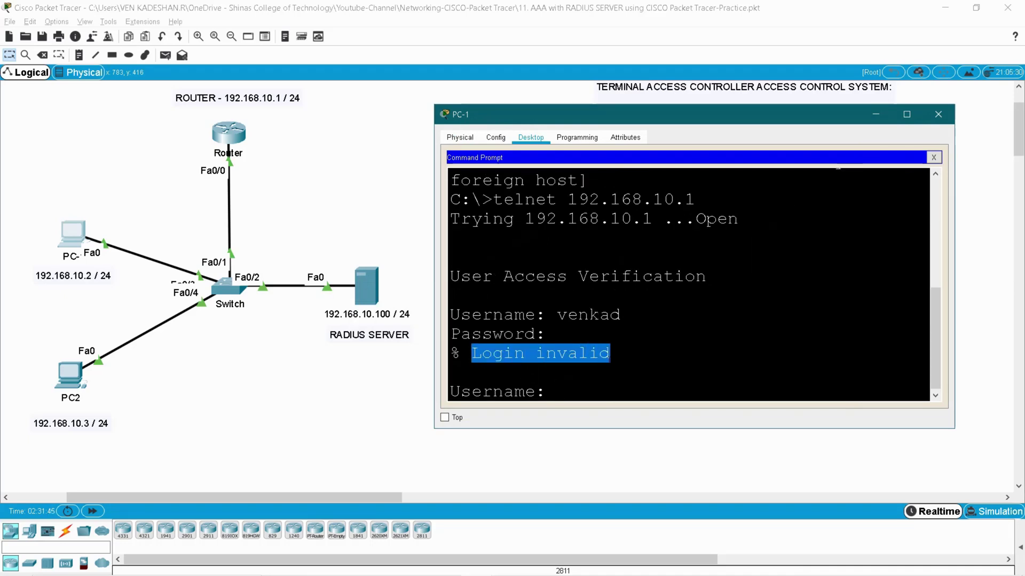
left_click(938, 115)
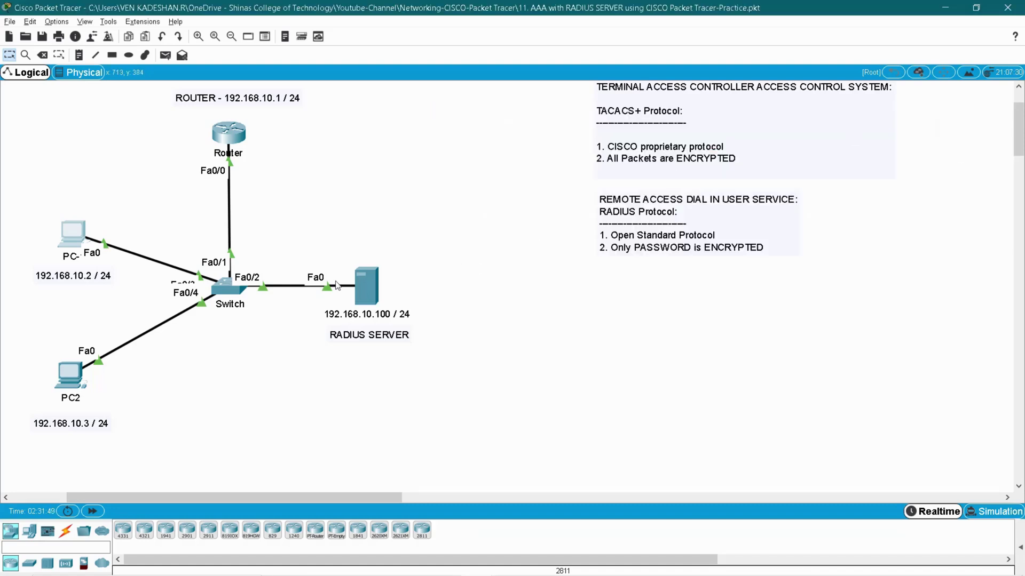
Switch off the RADIUS server's FastEthernet0 port status so its switch link goes down
left_click(358, 290)
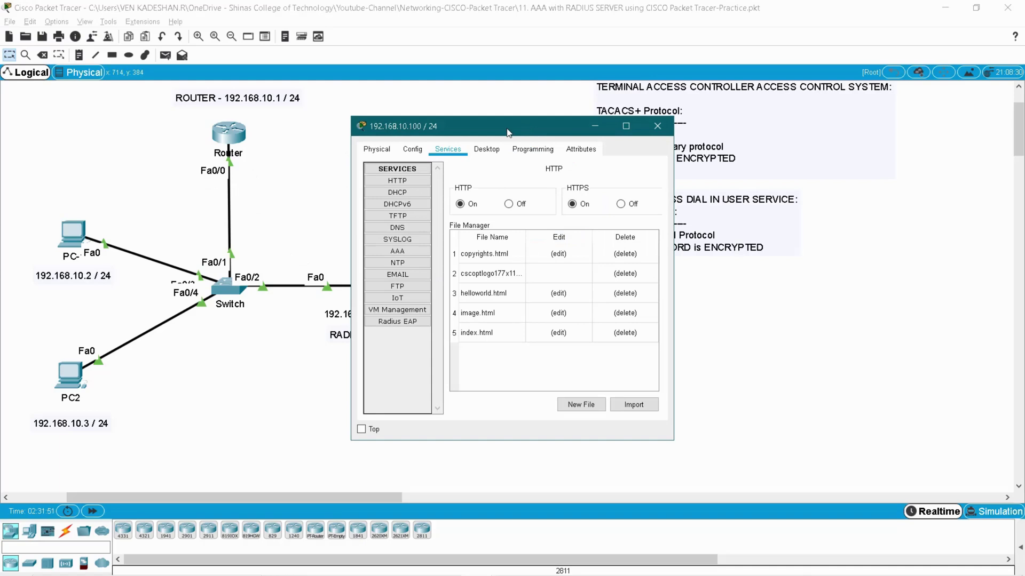
left_click_drag(421, 126, 552, 109)
left_click(543, 133)
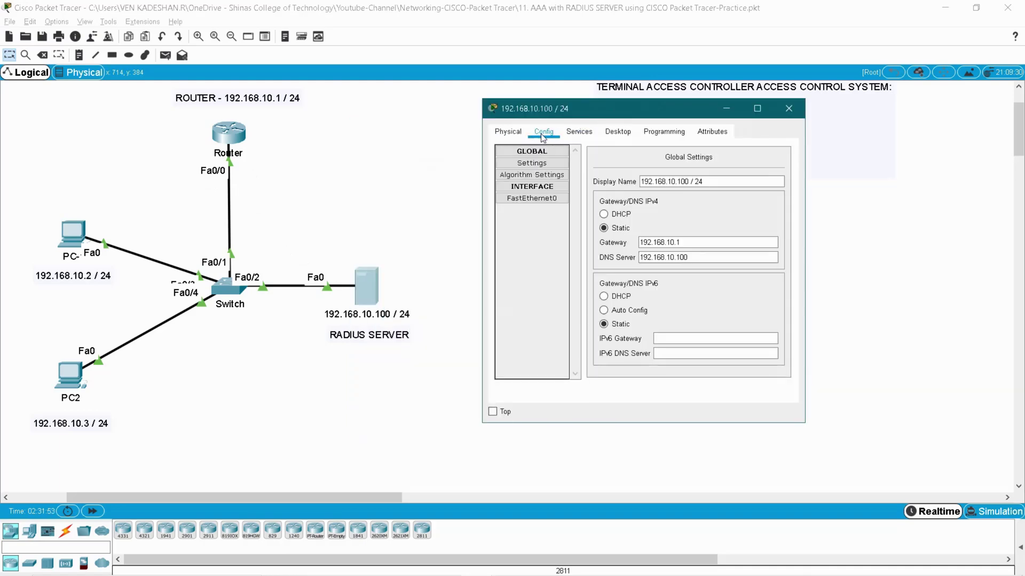
left_click(545, 200)
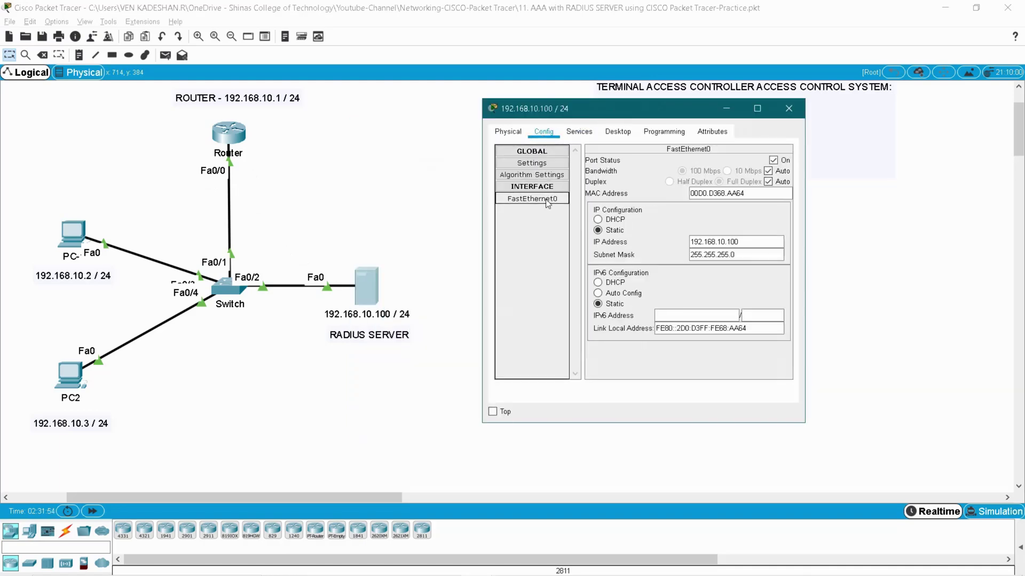
left_click(773, 161)
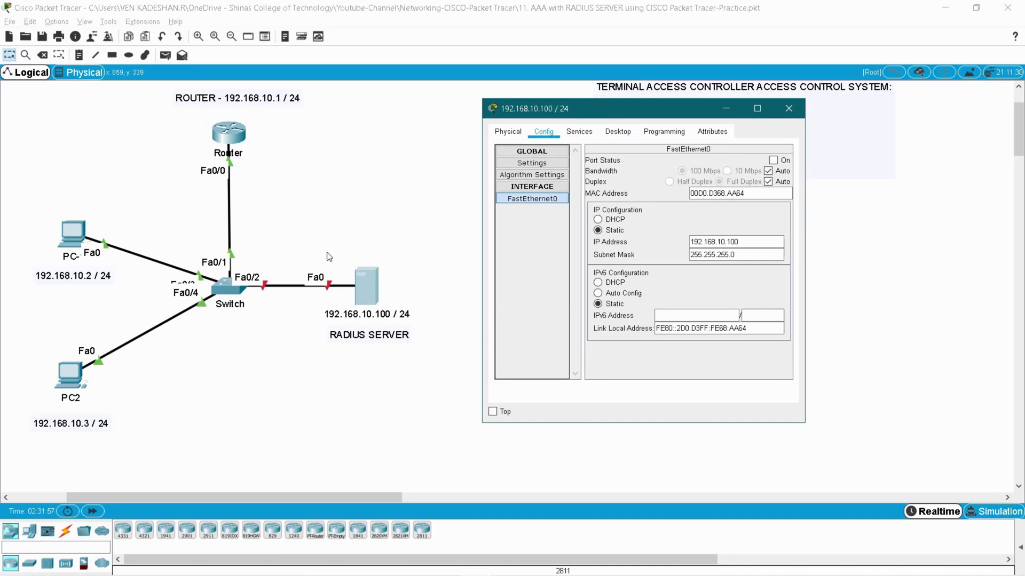
left_click_drag(298, 250, 338, 307)
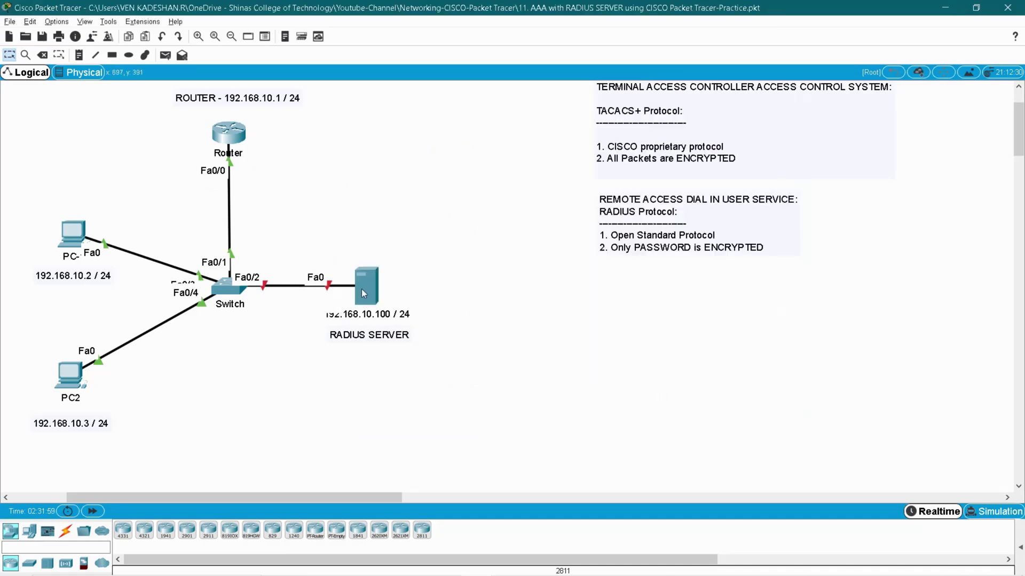
left_click(361, 289)
left_click(788, 107)
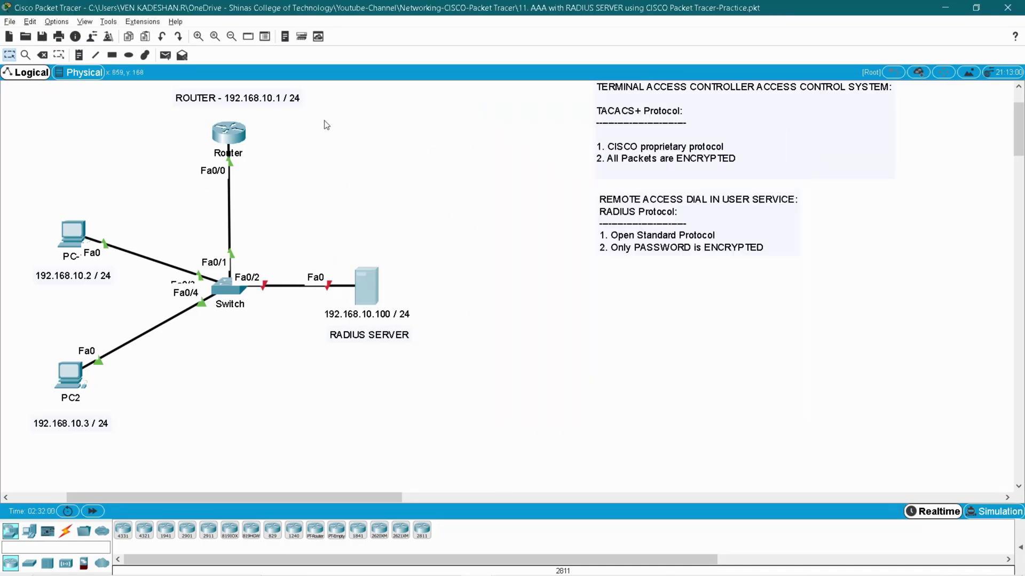
Log out of the Router console and retry user1, rejected as Login invalid; begin another username
left_click(228, 134)
type("er#e")
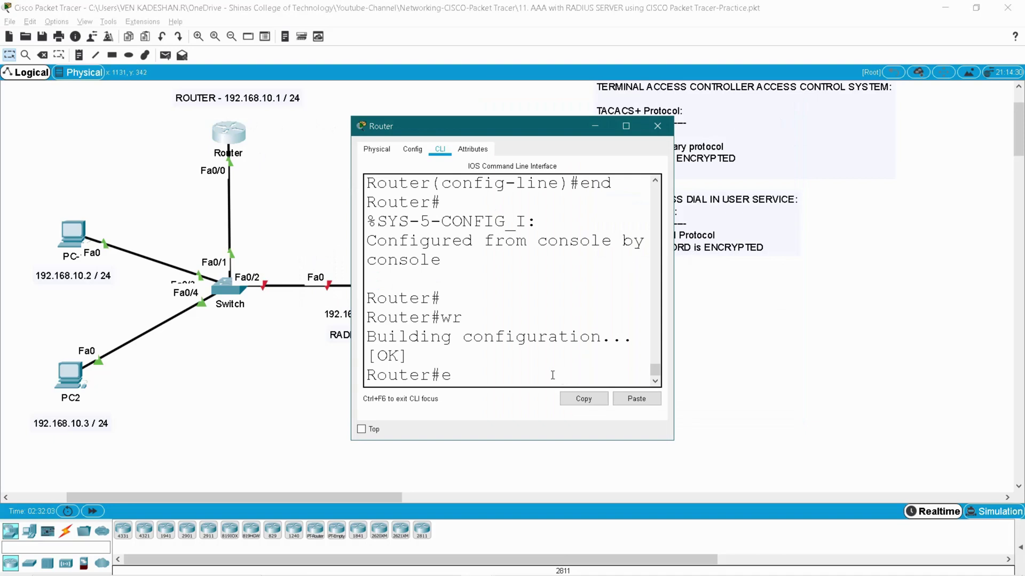
type("xit")
key("Return")
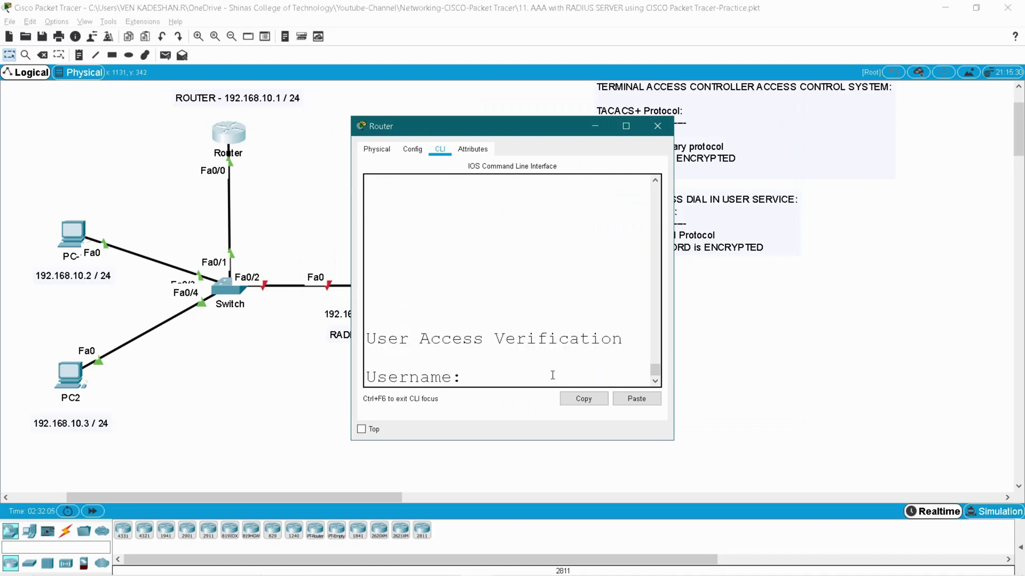
type("user")
left_click_drag(536, 127, 633, 122)
type("1")
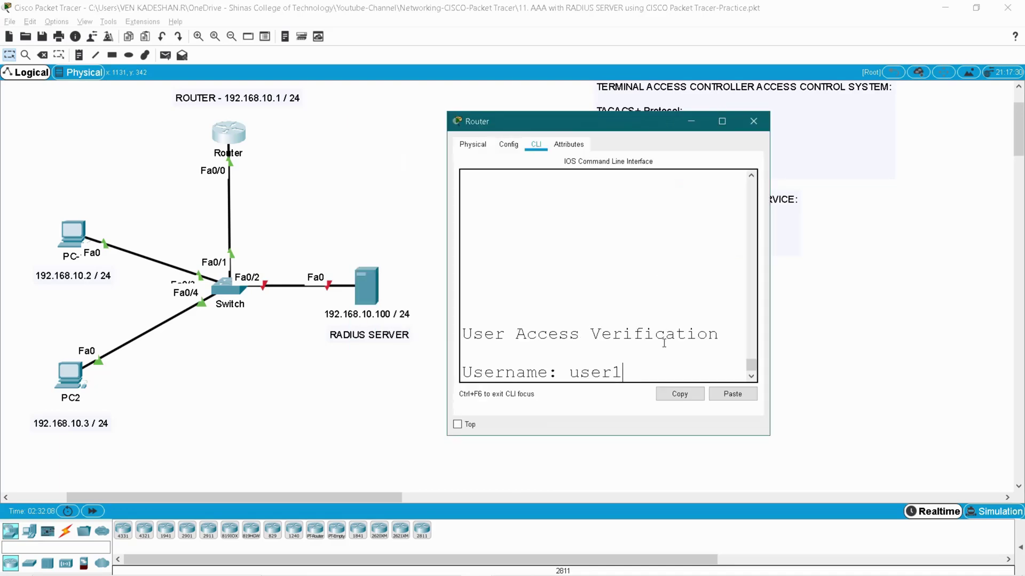
key("Return")
key("Return")
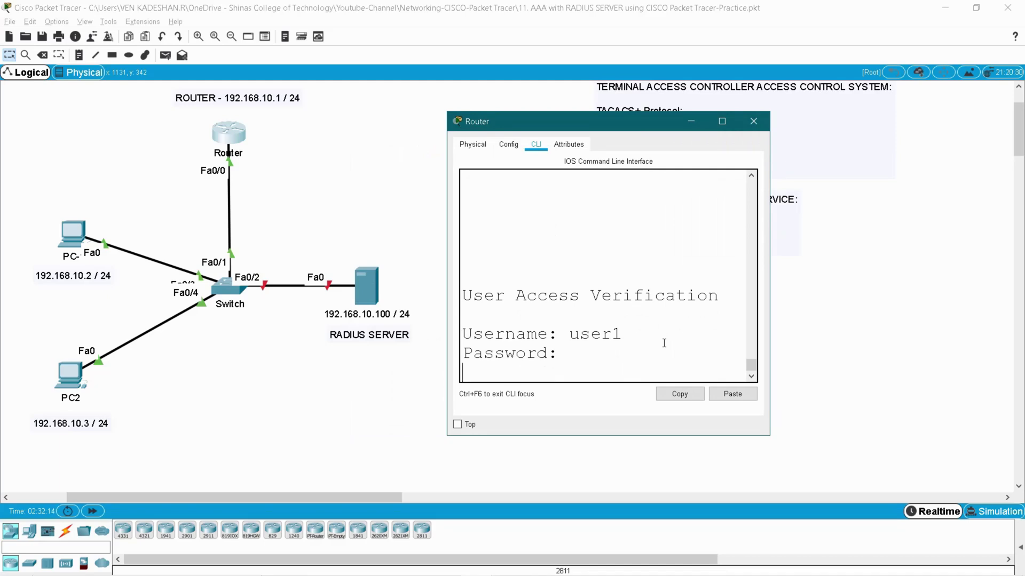
double_click(601, 342)
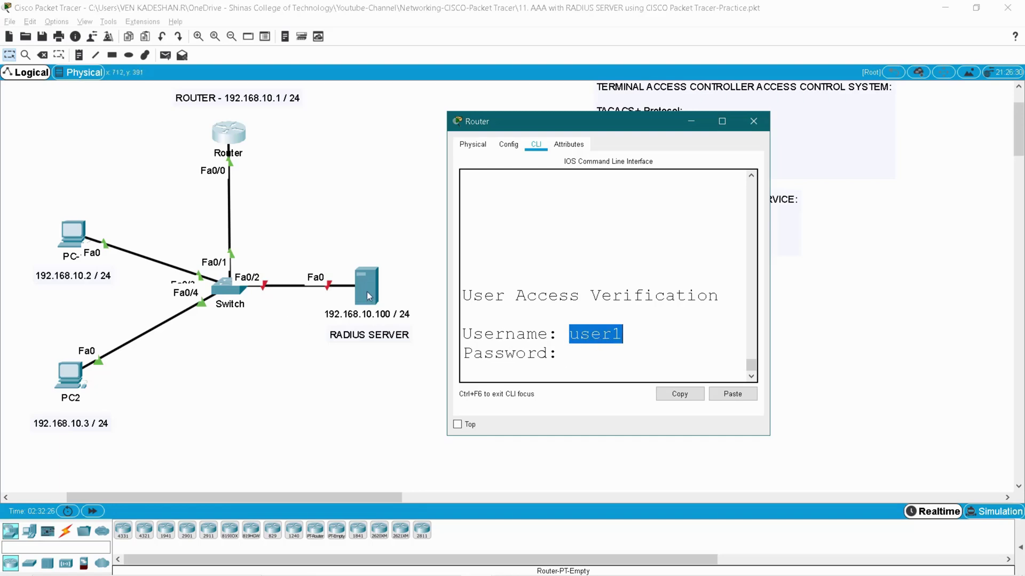
left_click(575, 354)
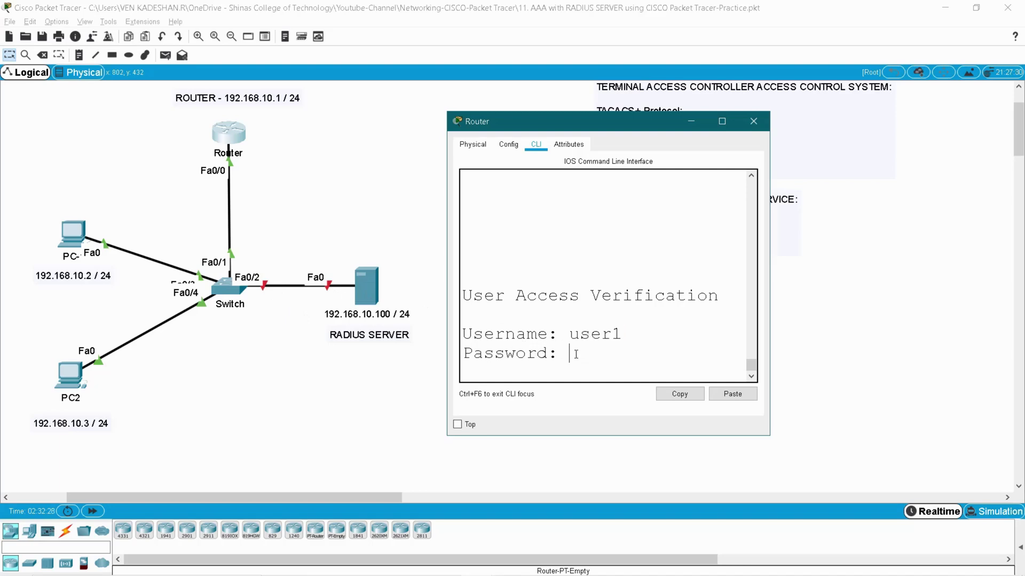
key("Return")
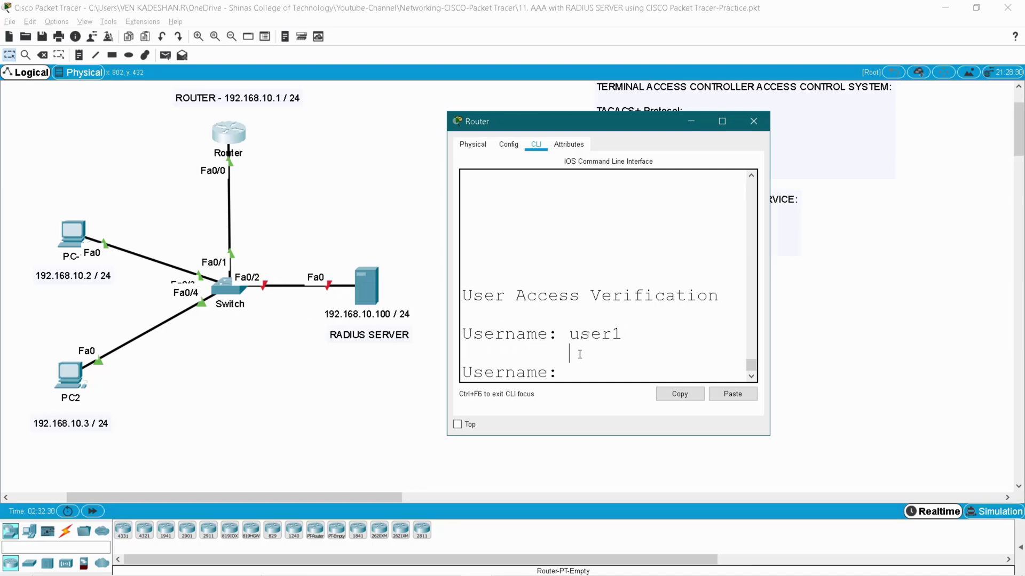
type("v")
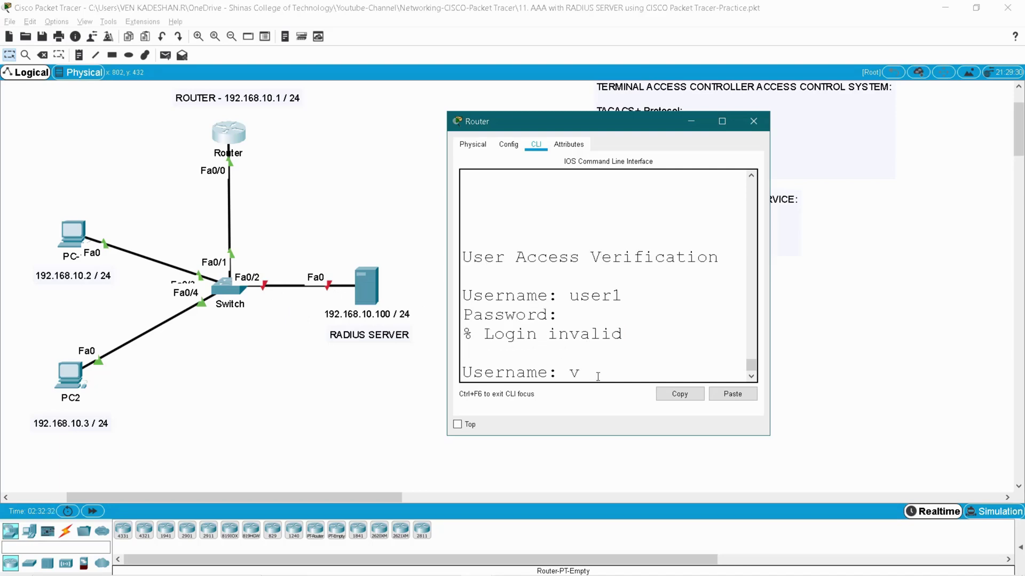